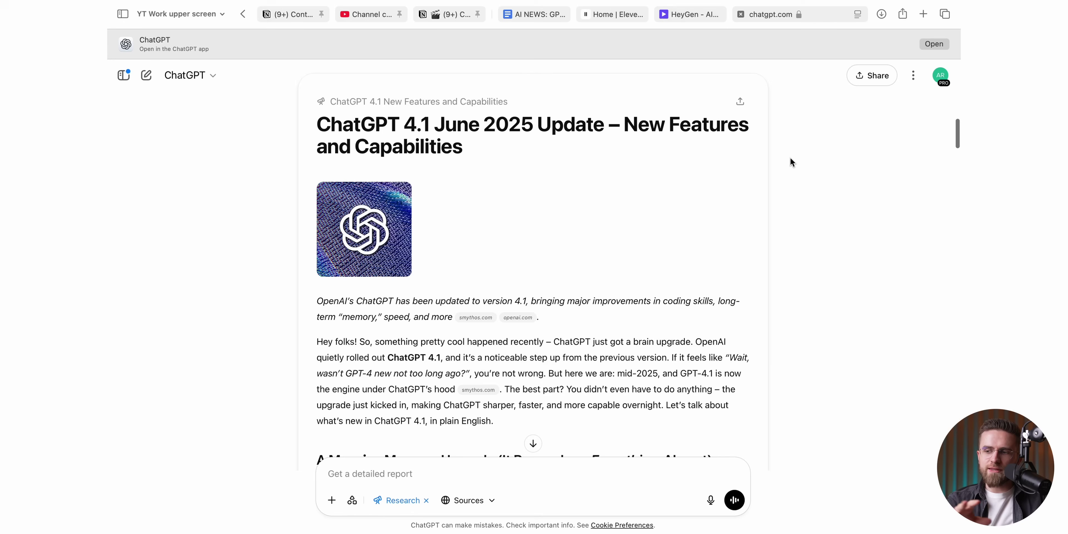
pyautogui.scroll(-5, 791, 156)
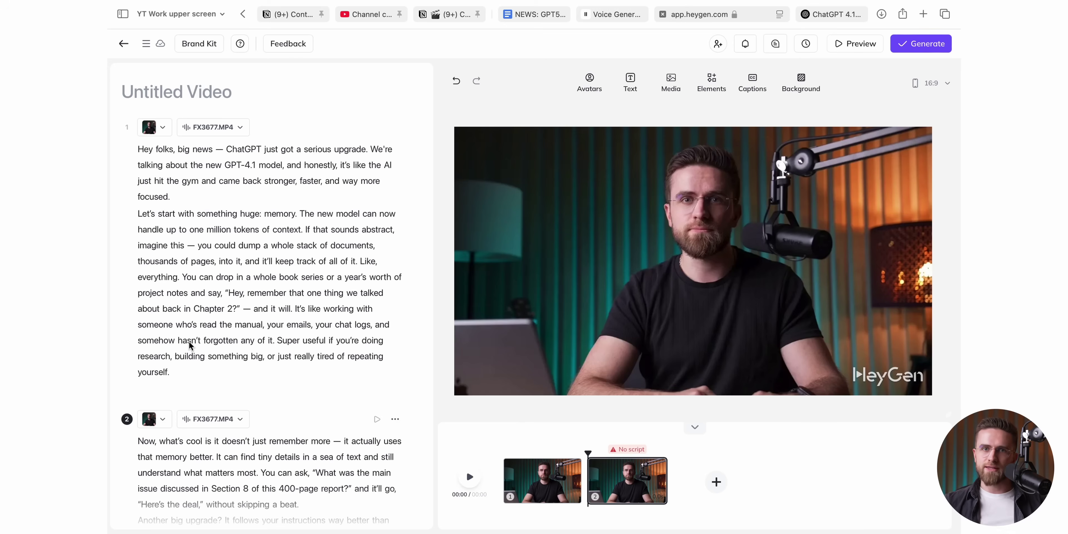
# Paste the ChatGPT 4.1 script-writing prompt, then the expert persona and style paragraphs, into a new chat.
pyautogui.scroll(-5, 249, 384)
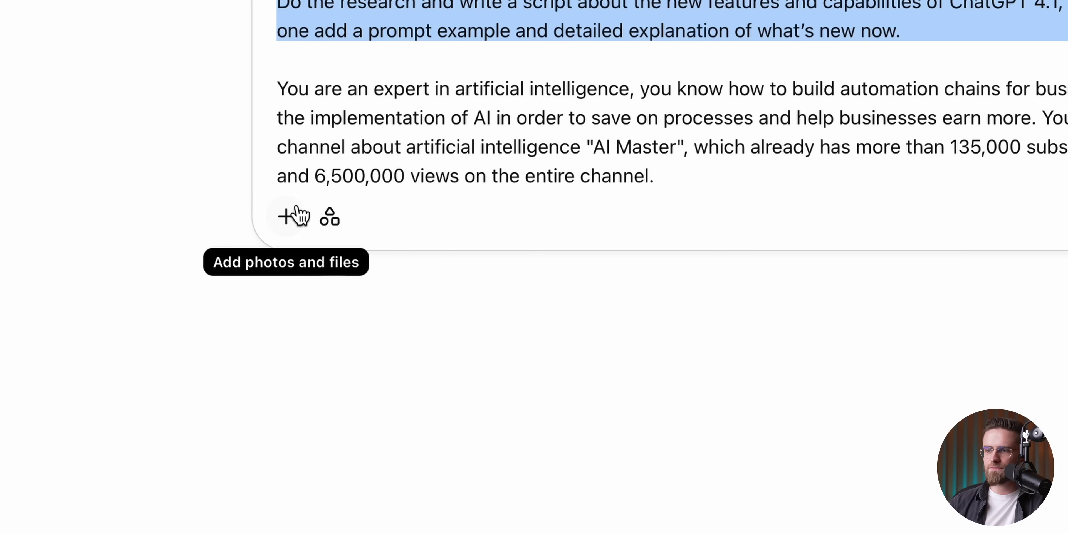
pyautogui.click(331, 218)
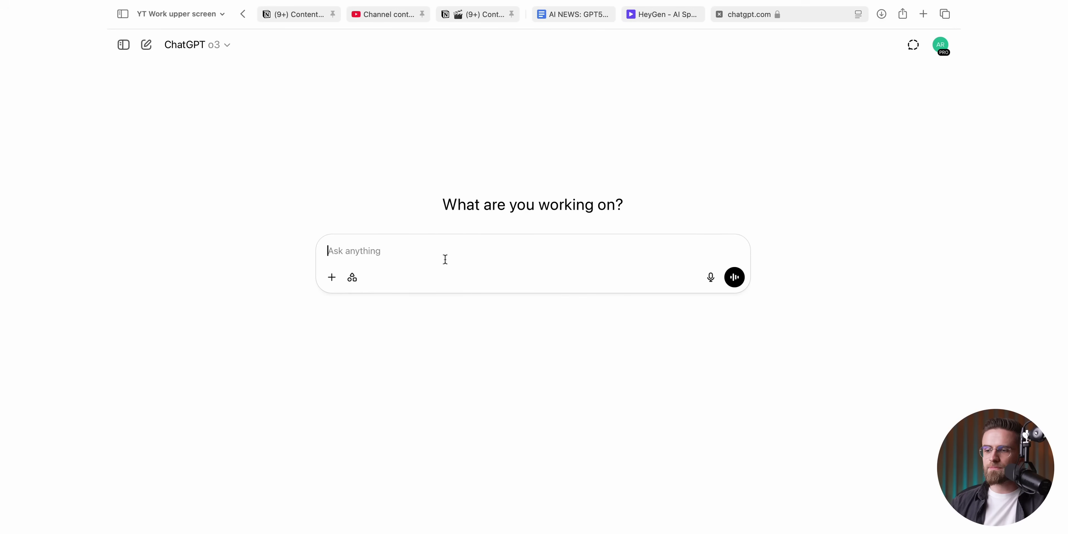
pyautogui.write("I  will send you pieces of the finished script, your task is to write a script in English, but in organic, simple language. This will be a live text that the YouTuber will read. The text should sound as if the person is speaking from his own head, that is, the text should be as conversational as possible. Also, even the most complex thoughts should be conveyed simply, in simple words, so that even a teenager and an old man can understand, even if they have never studied complex technical topics. Keep this in mind when rewriting. Add jokes when explaining if appropriate.  Do the research and write a script about the new features and capabilities of ChatGPT 4.1, for each one add a prompt example and detailed explanation of what's new now.")
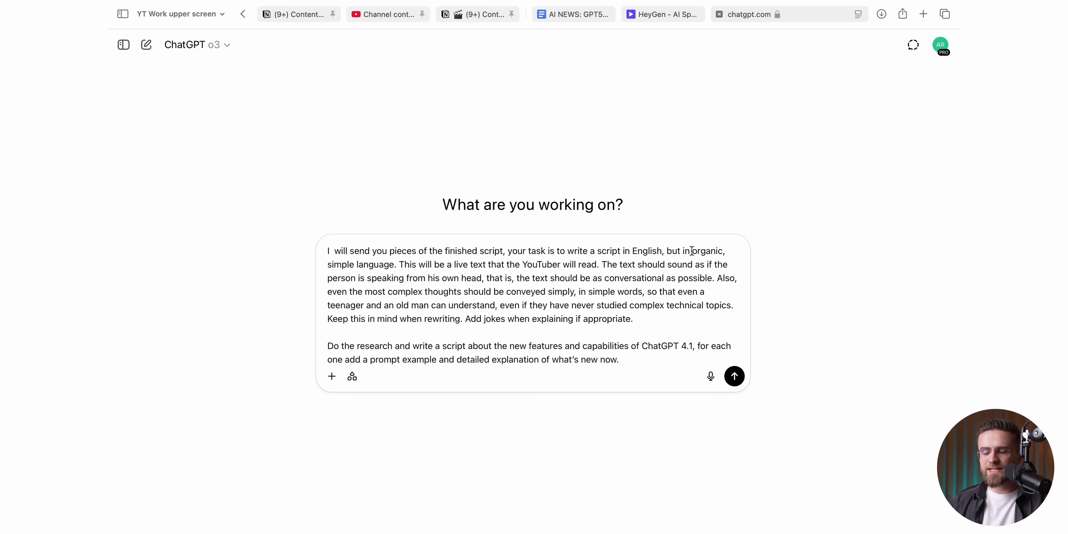
pyautogui.press('super+v')
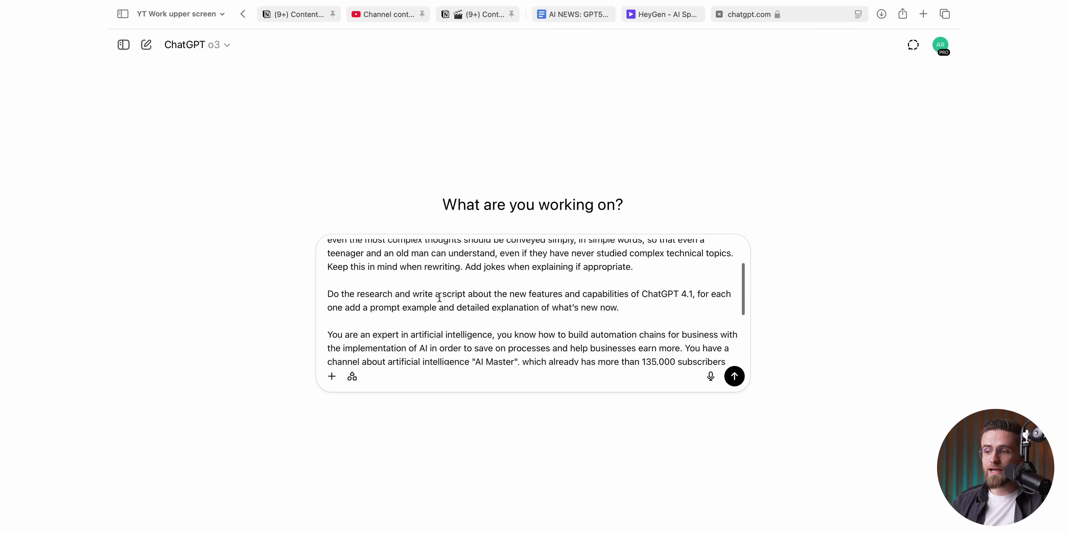
pyautogui.scroll(-5, 614, 302)
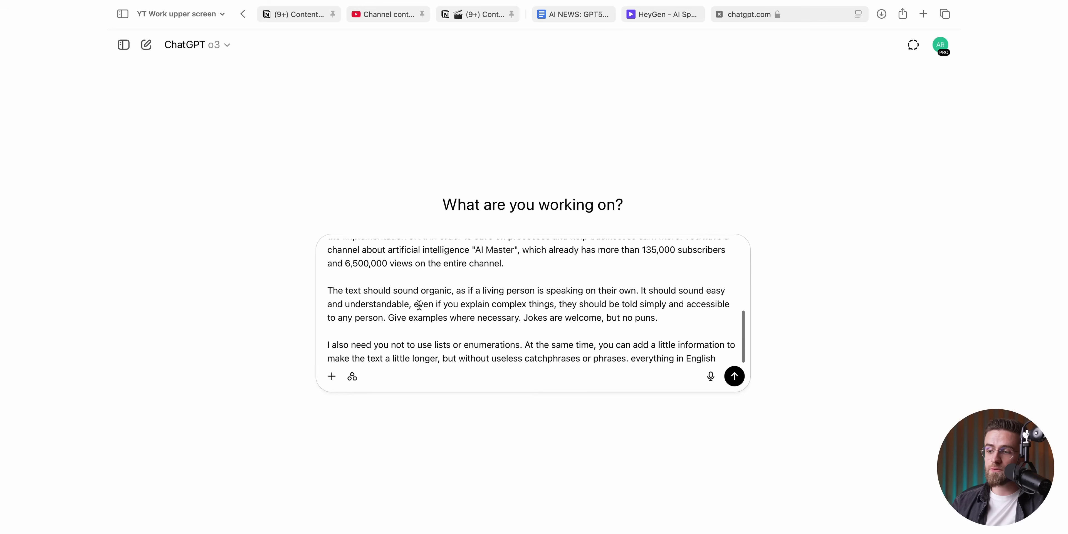
pyautogui.scroll(5, 360, 287)
pyautogui.scroll(1, 349, 290)
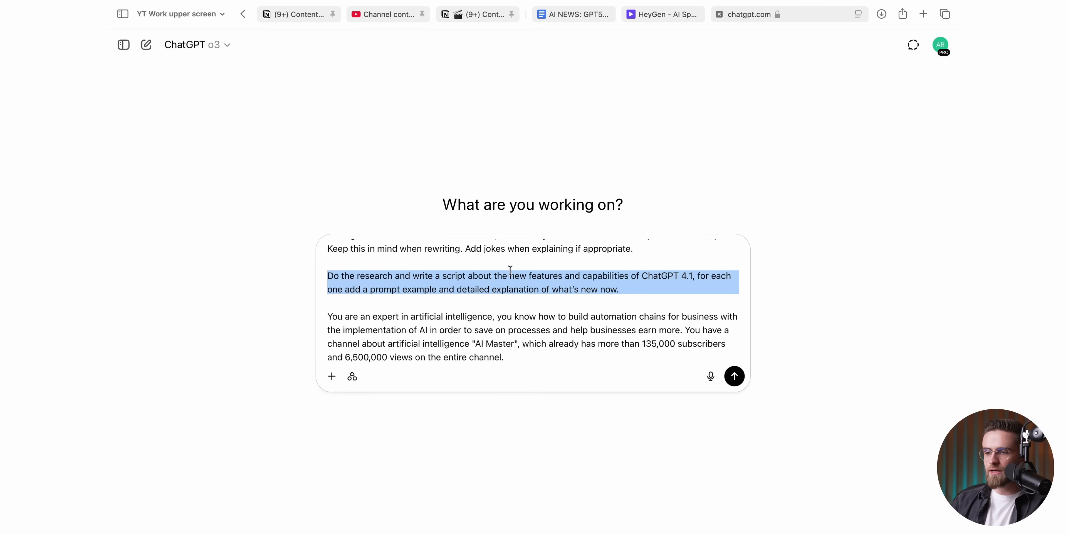
# Run the script prompt as deep research and reply 'yes, only new stuff' to the clarifying question.
pyautogui.click(354, 377)
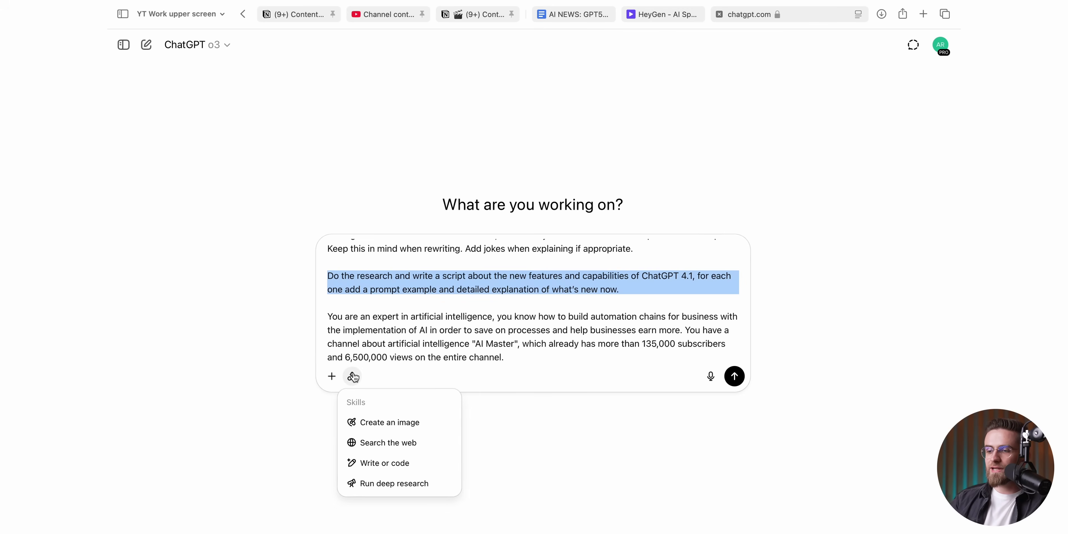
pyautogui.click(394, 483)
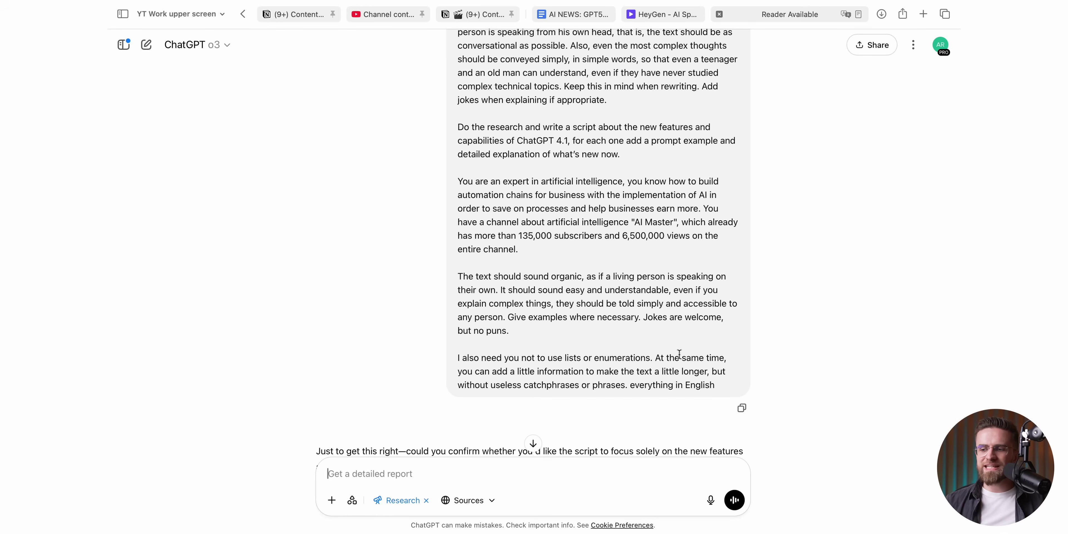
pyautogui.scroll(-4, 672, 351)
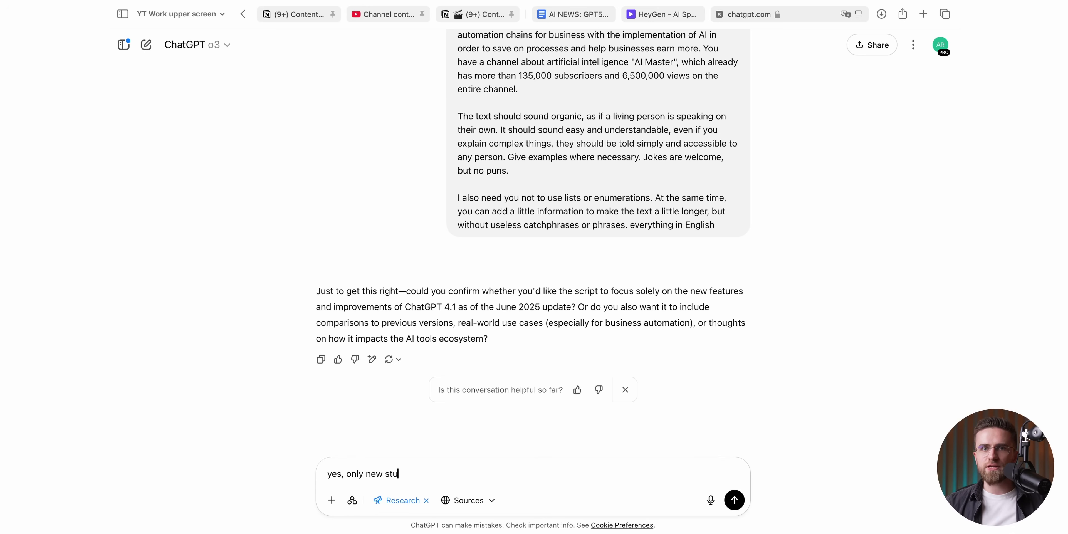
pyautogui.press('Return')
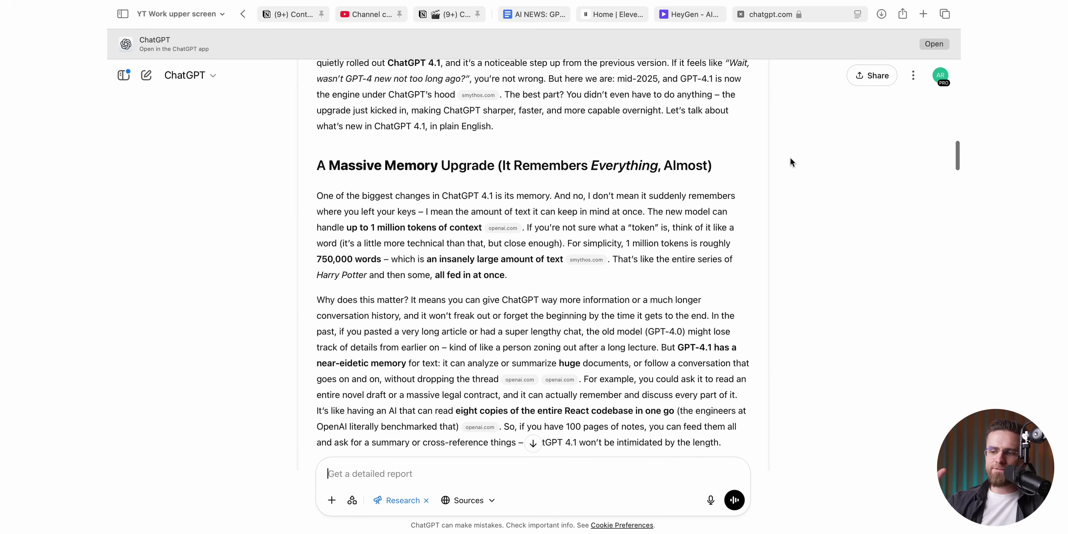
# Scroll through the finished ChatGPT 4.1 deep research report.
pyautogui.scroll(-6, 791, 160)
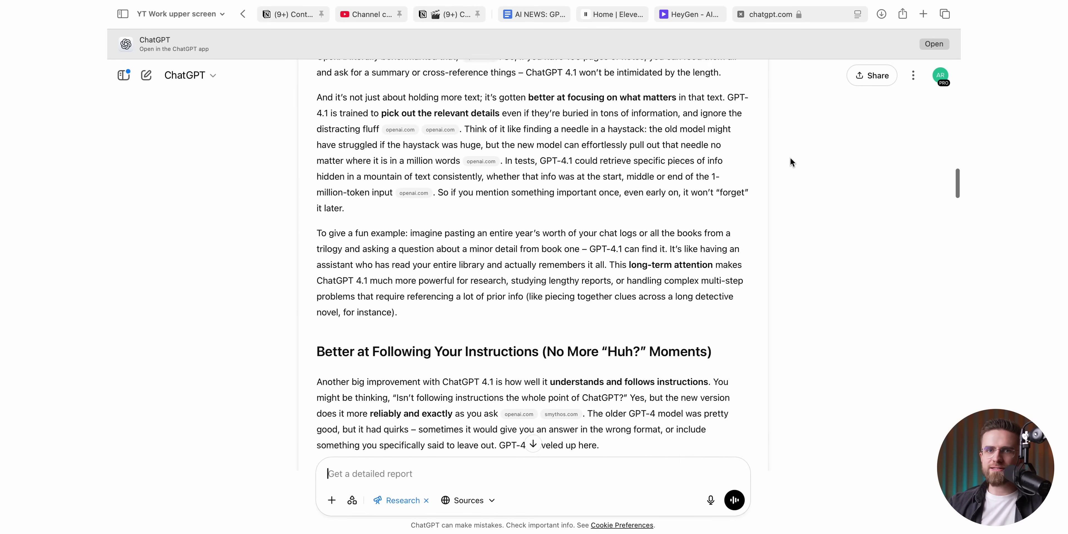
pyautogui.scroll(-9, 791, 160)
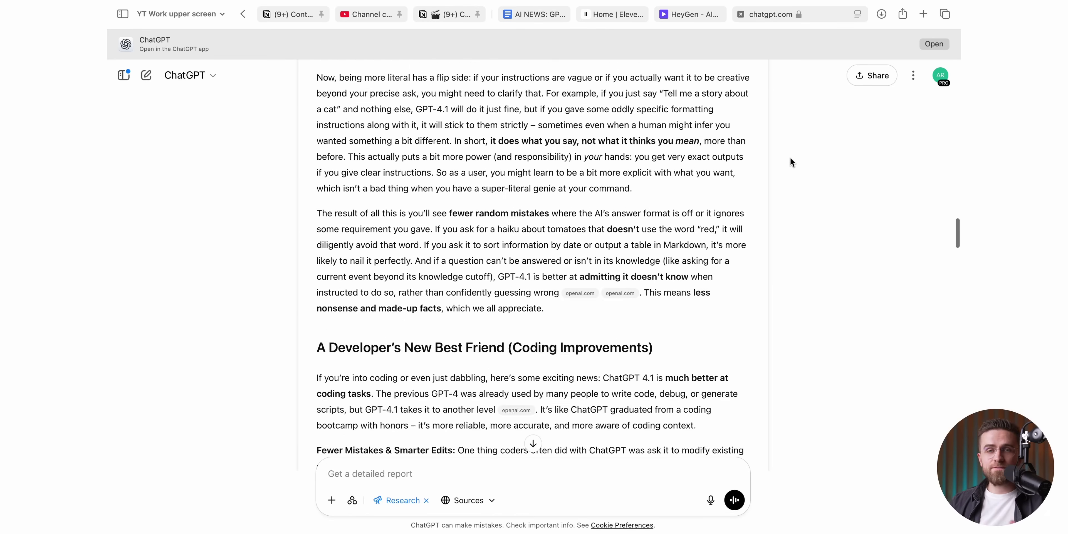
pyautogui.scroll(-15, 790, 160)
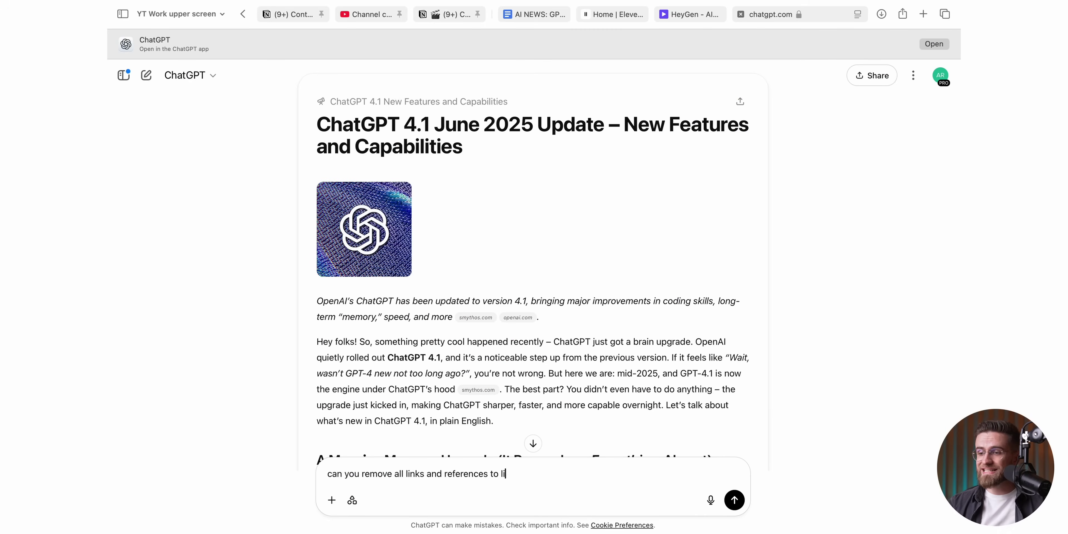
# Send the request to remove all links and link references from the report.
pyautogui.press('Return')
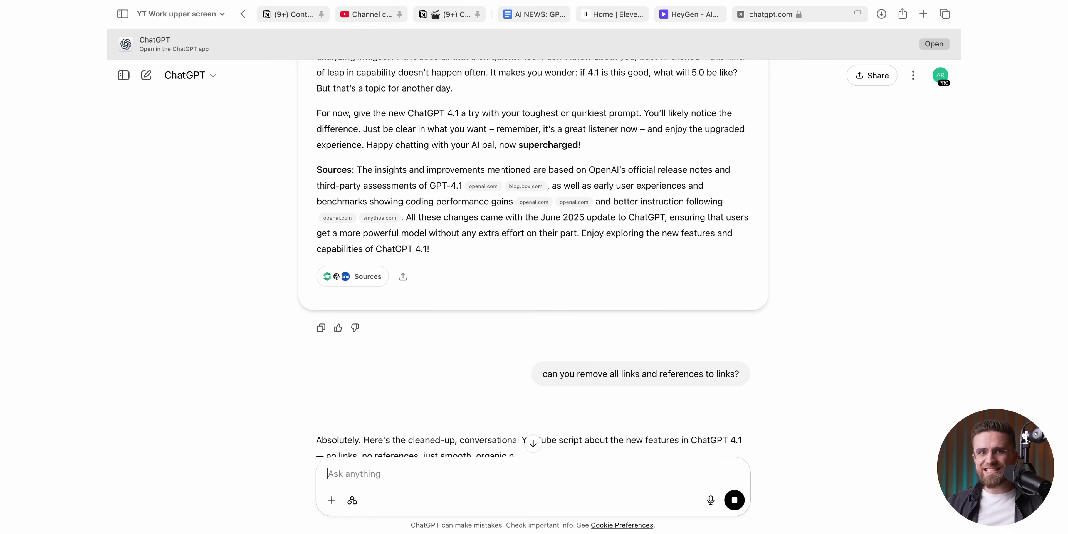
pyautogui.scroll(-10, 485, 369)
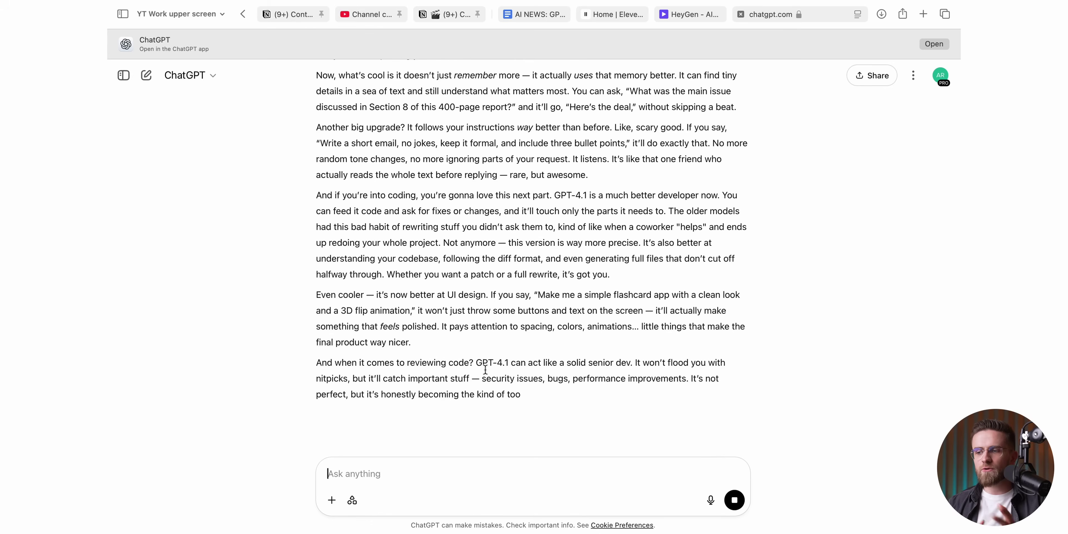
pyautogui.scroll(8, 485, 370)
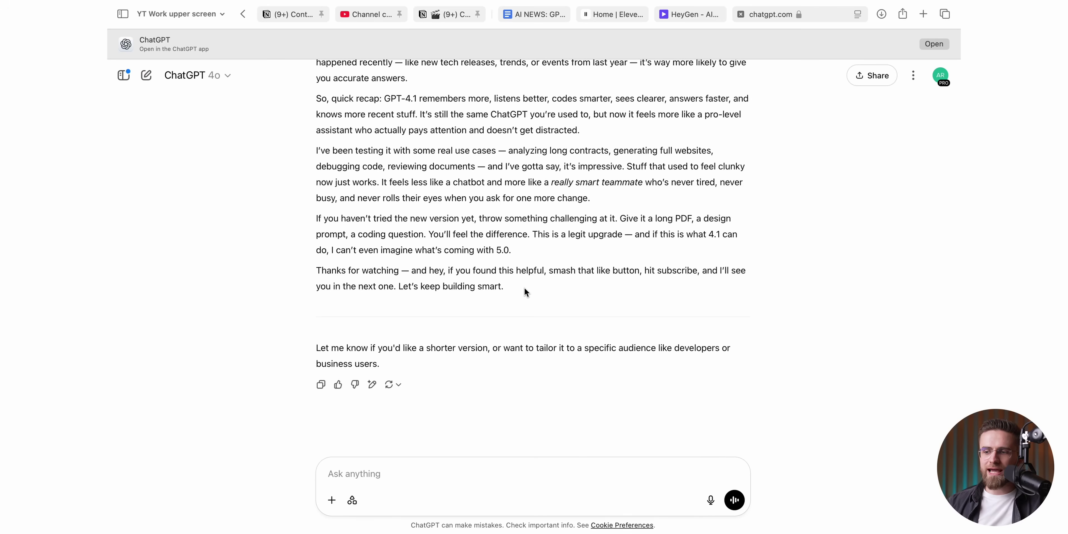
# Select and copy the link-free script from 'Hey folks' through its closing line.
pyautogui.moveTo(525, 291); pyautogui.dragTo(457, 166)
pyautogui.scroll(20, 457, 170)
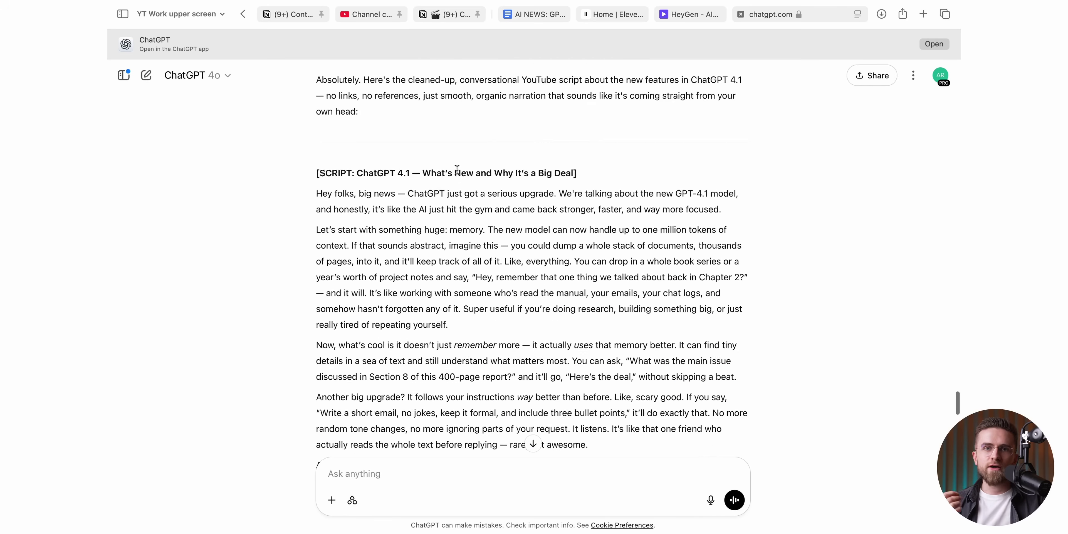
pyautogui.scroll(3, 457, 170)
pyautogui.keyDown('shift'); pyautogui.click(318, 313); pyautogui.keyUp('shift')
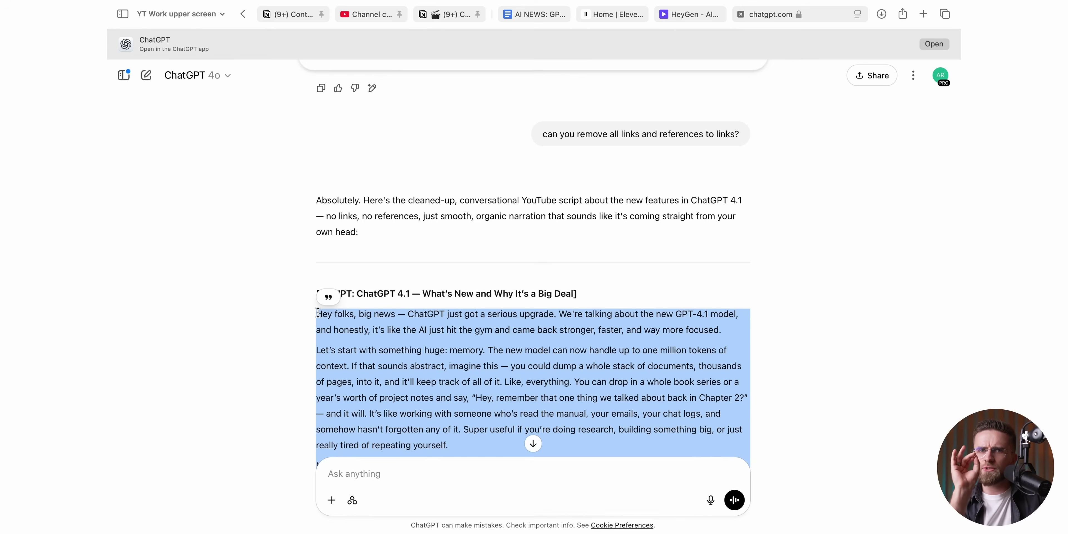
pyautogui.click(692, 17)
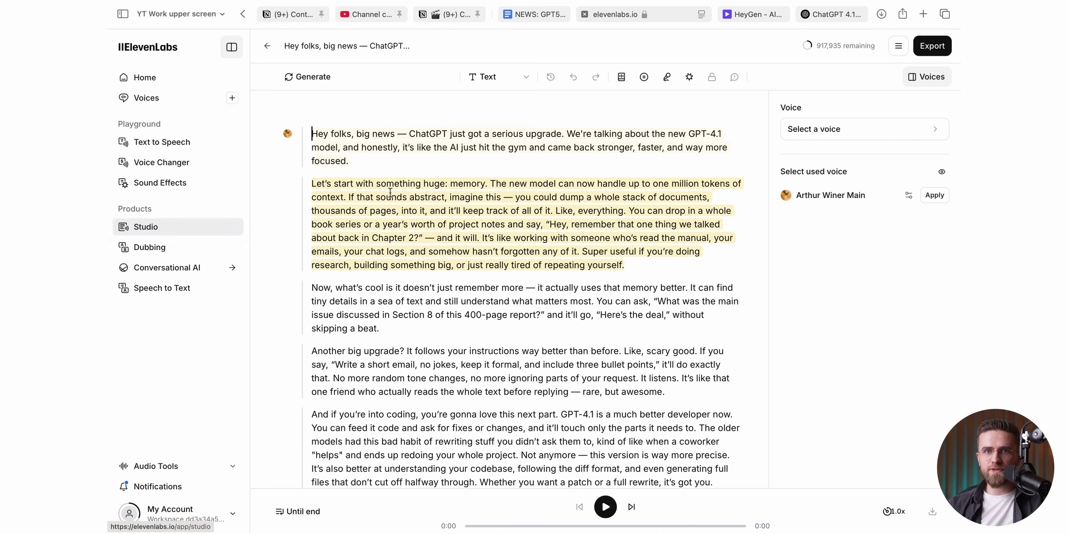
# Play the voiced script in ElevenLabs Studio and export it as a single MP3 file.
pyautogui.click(606, 507)
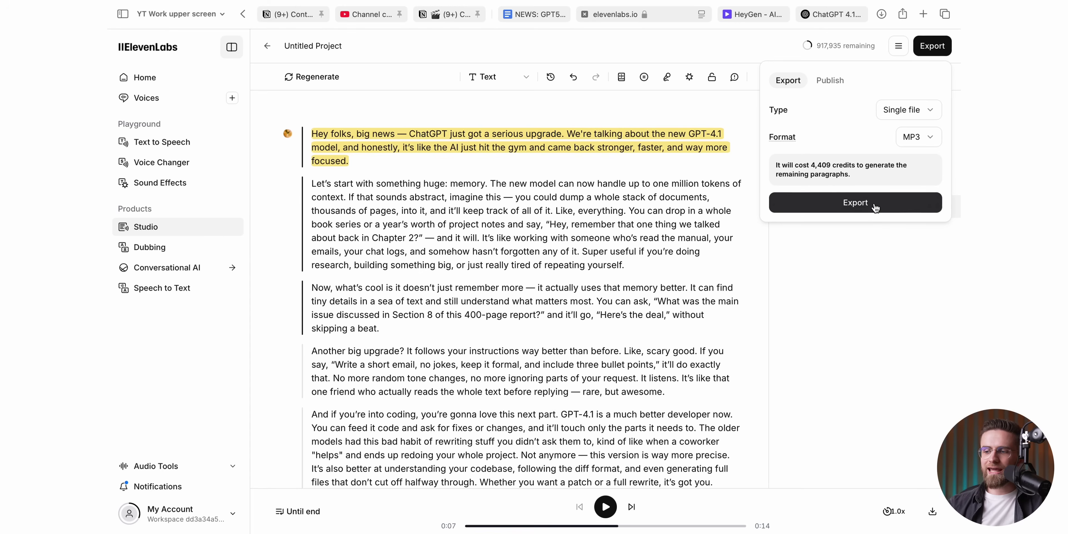
pyautogui.click(876, 207)
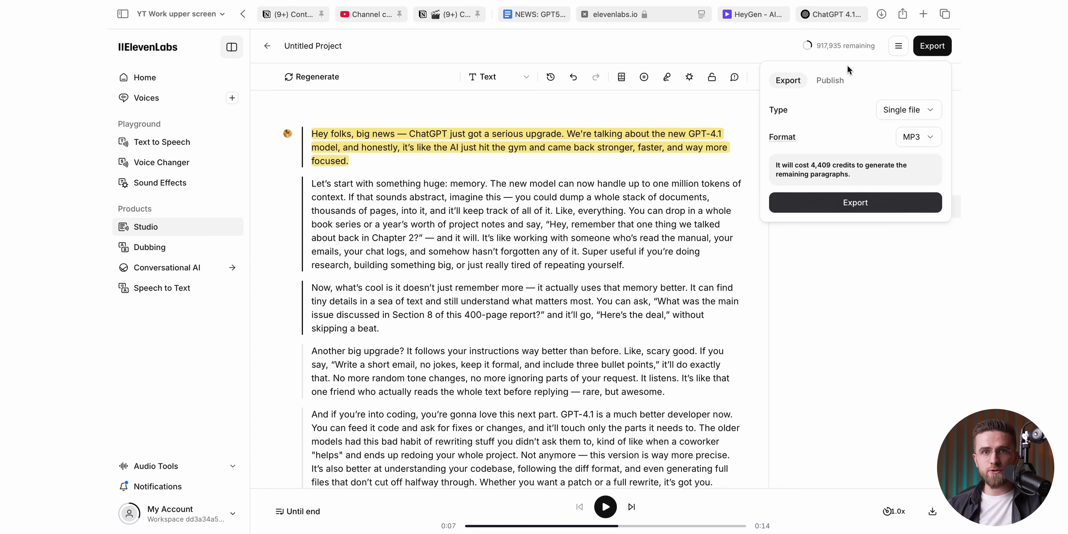
pyautogui.click(774, 17)
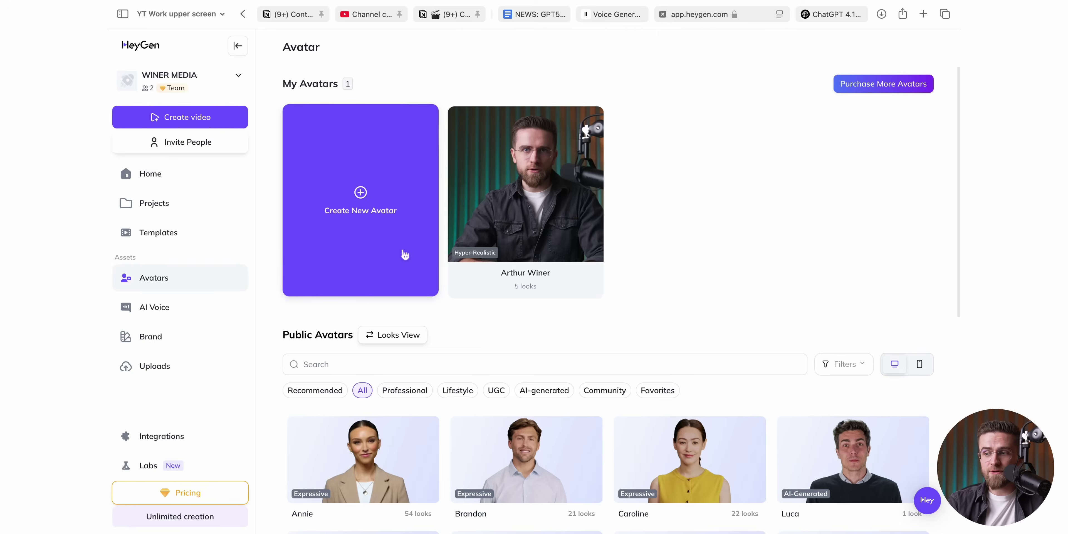
pyautogui.click(405, 252)
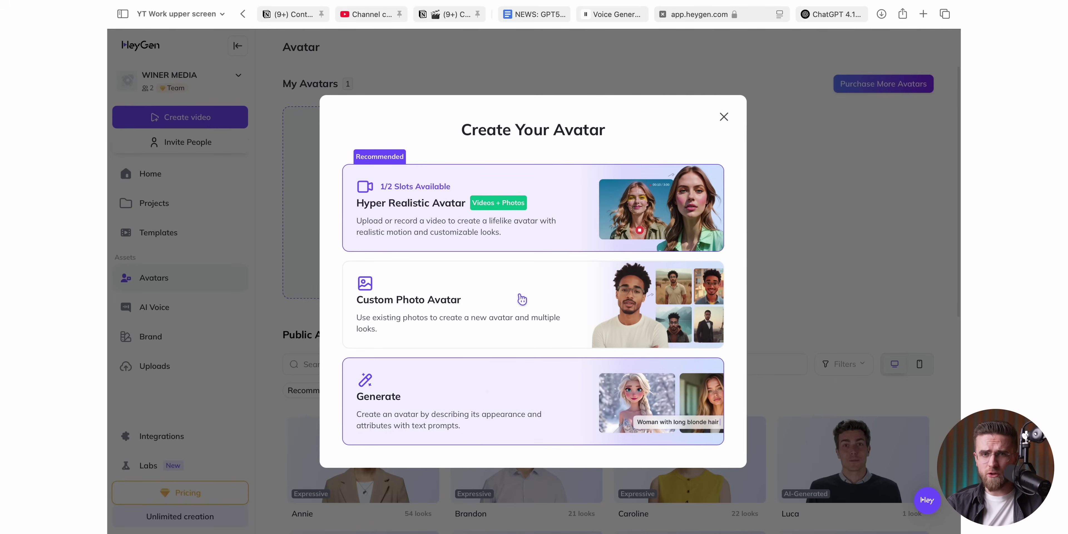
pyautogui.click(561, 201)
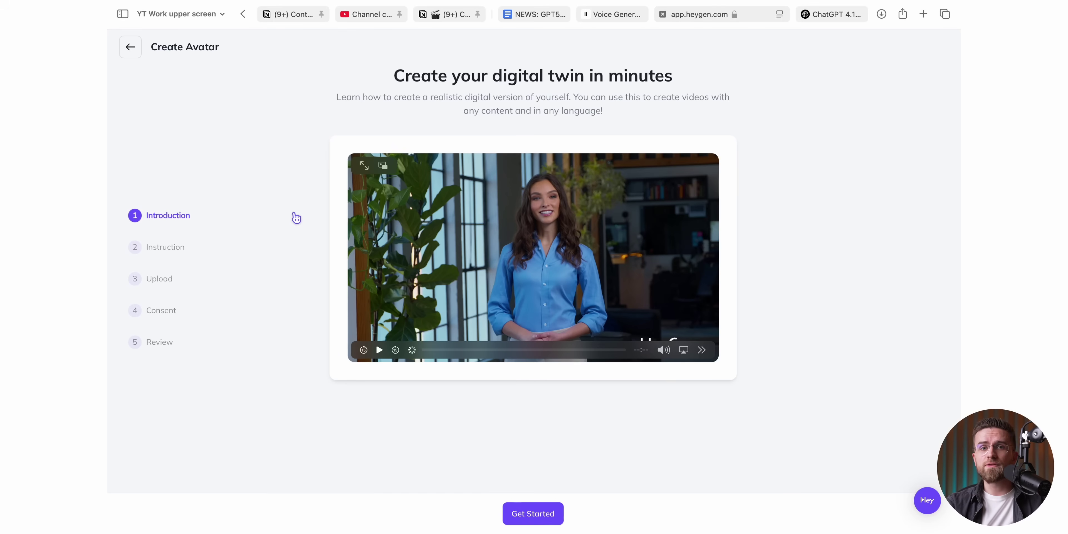
pyautogui.click(529, 518)
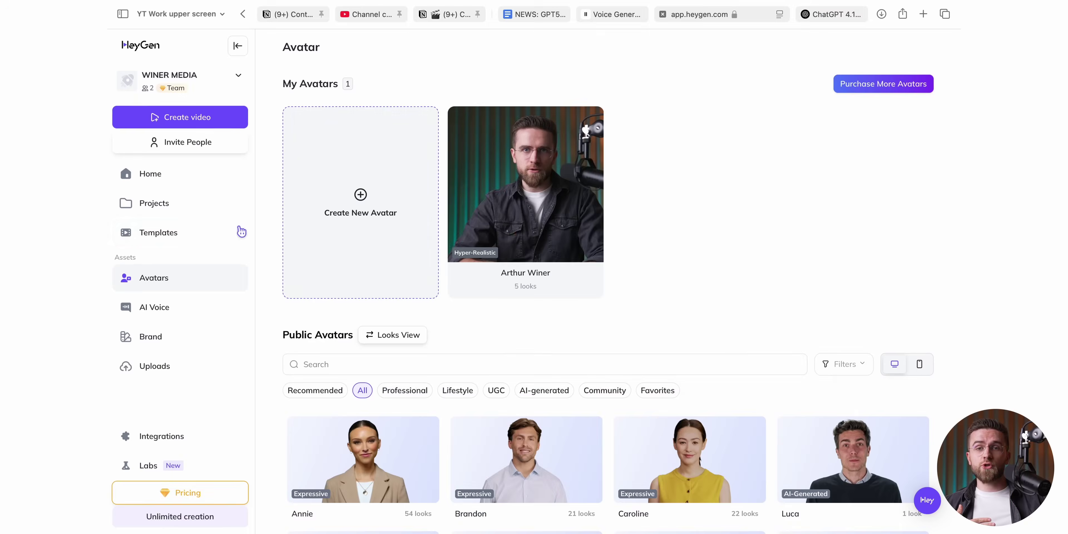
pyautogui.click(593, 144)
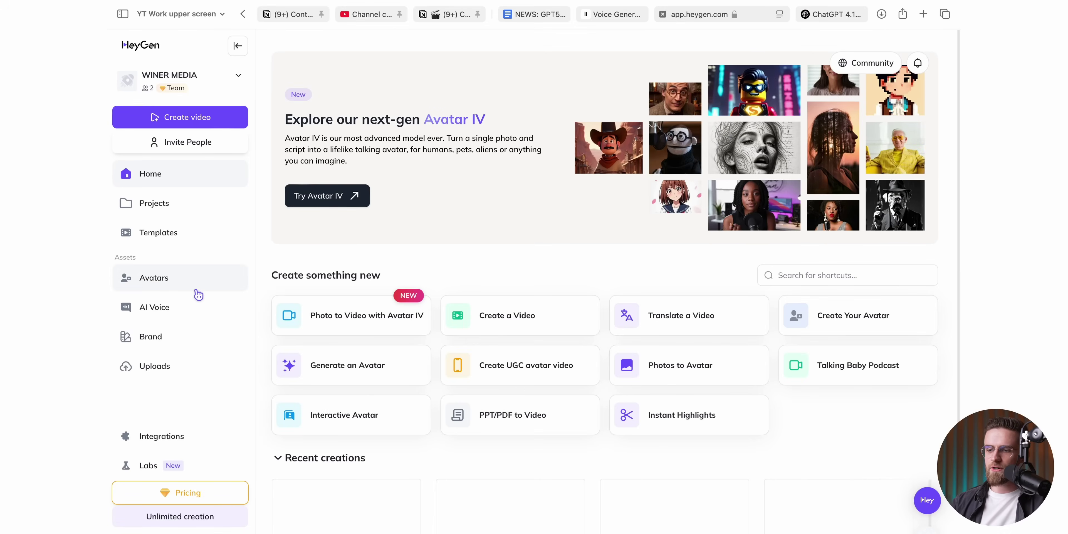
pyautogui.click(198, 290)
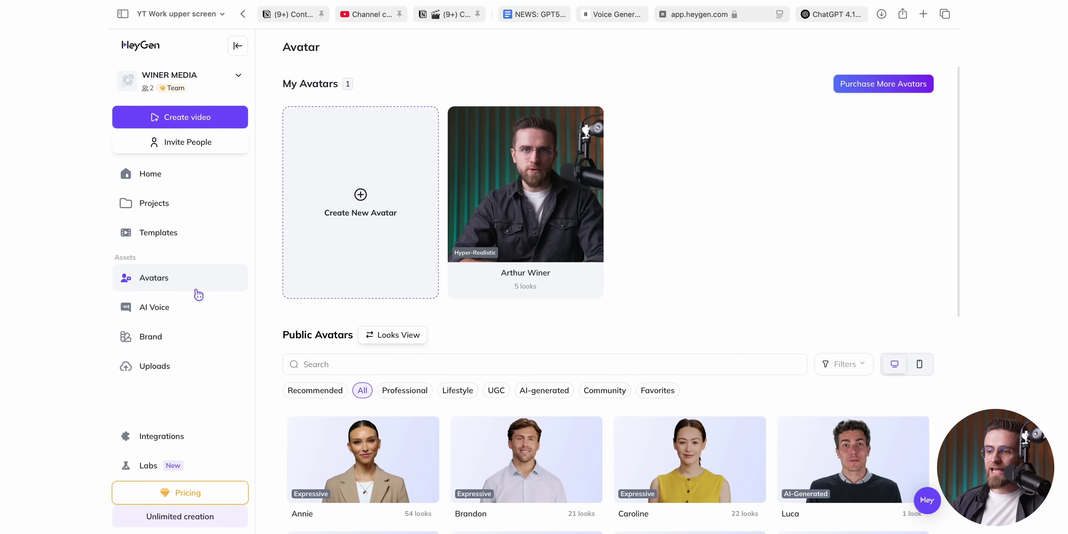
pyautogui.click(406, 257)
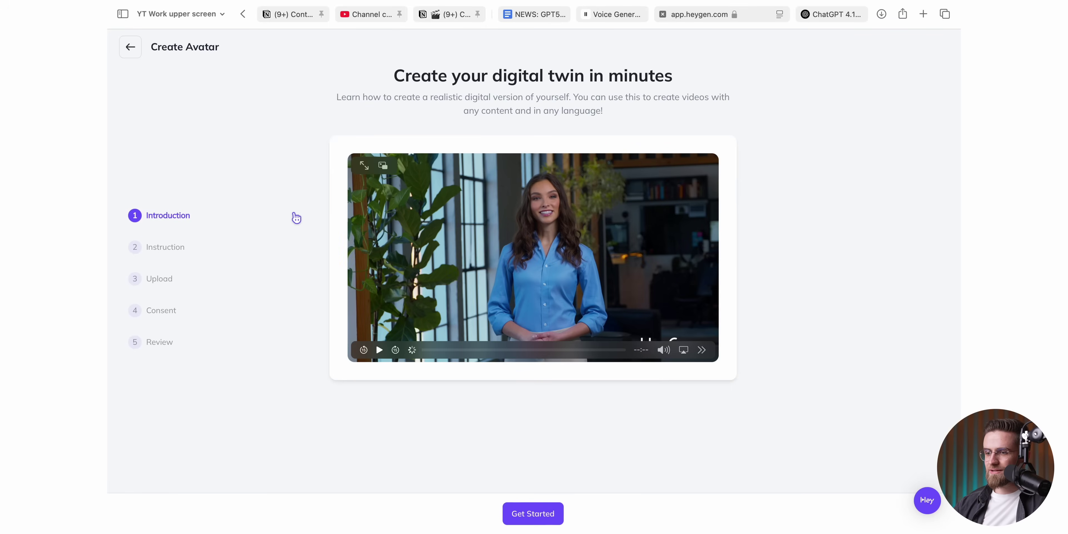
pyautogui.click(528, 524)
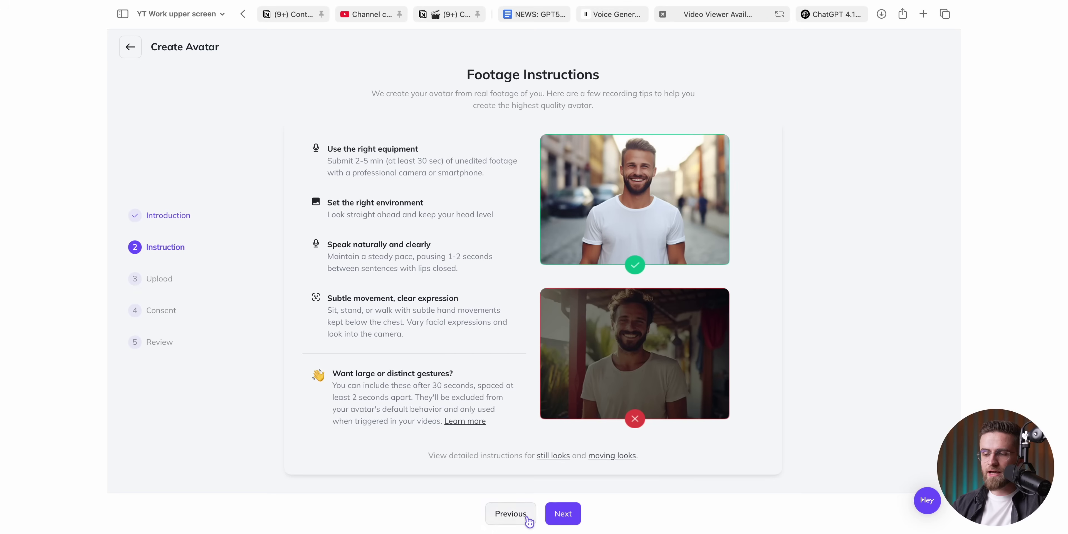
pyautogui.click(565, 517)
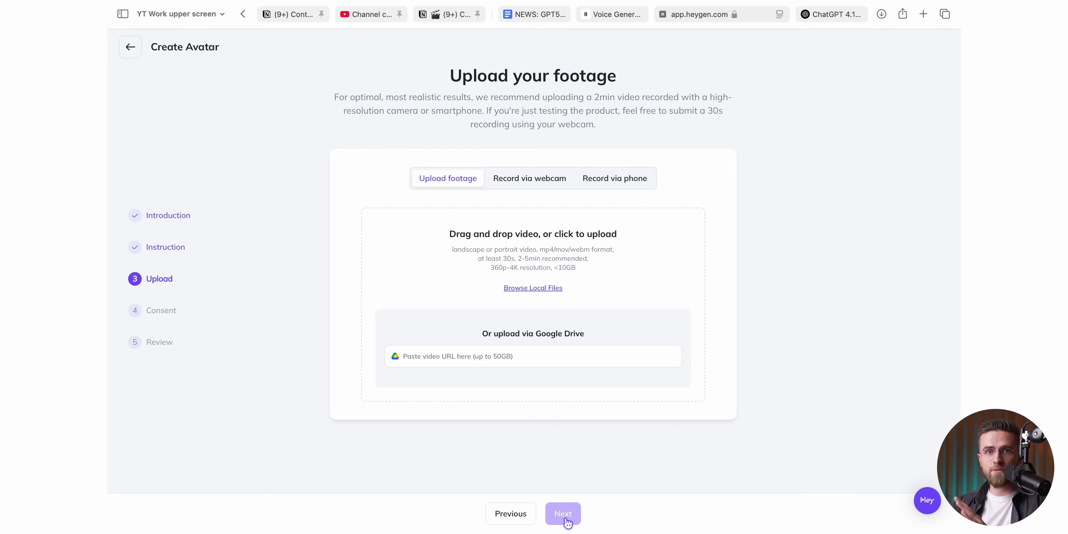
pyautogui.click(541, 296)
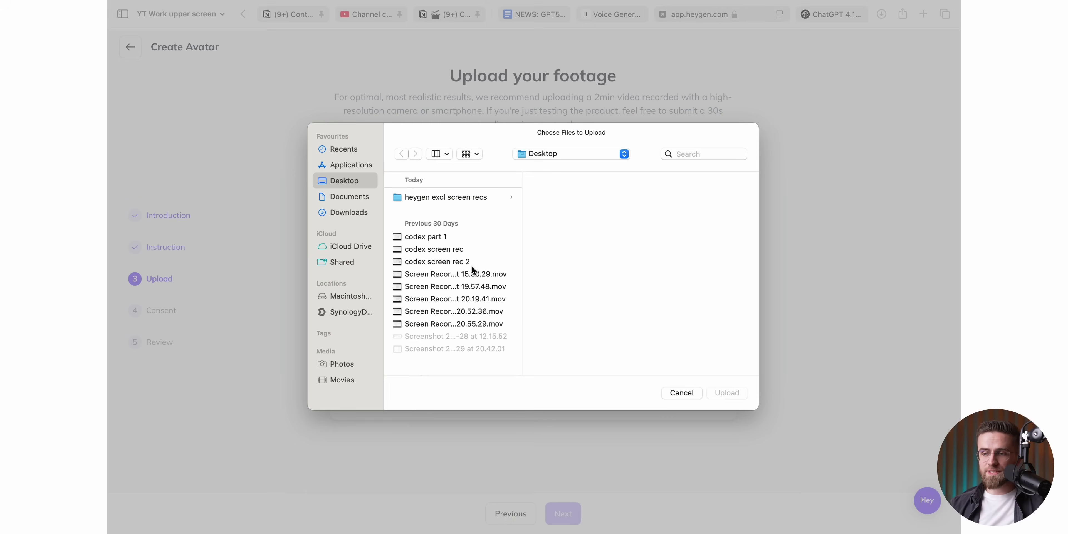
pyautogui.click(349, 212)
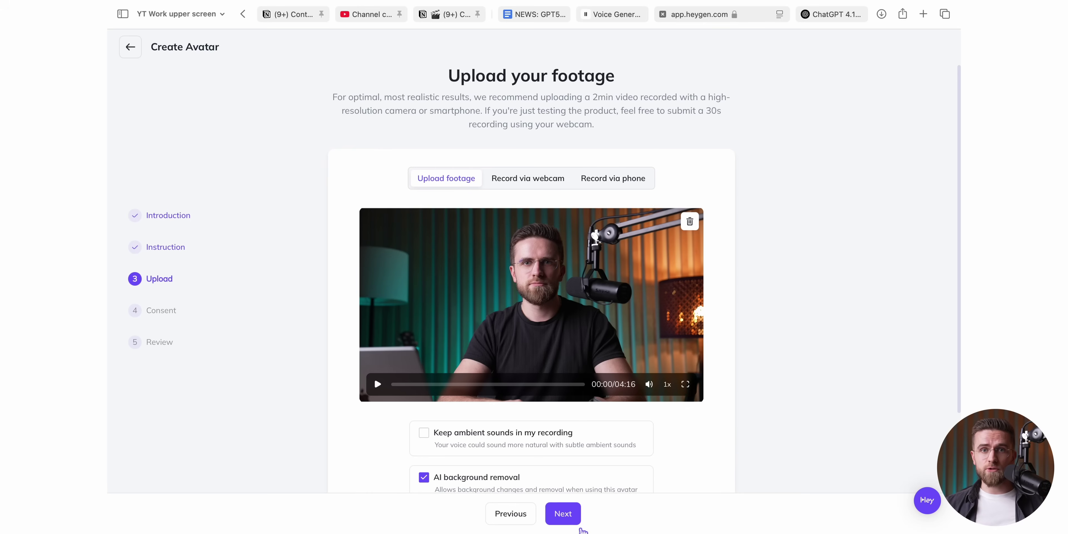
pyautogui.click(566, 519)
pyautogui.scroll(-3, 673, 292)
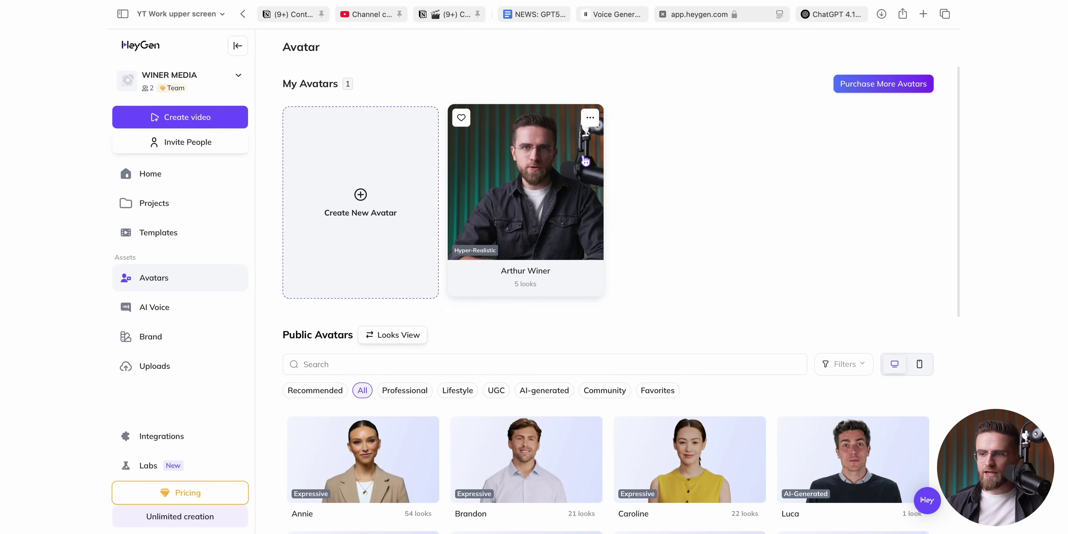
pyautogui.click(580, 172)
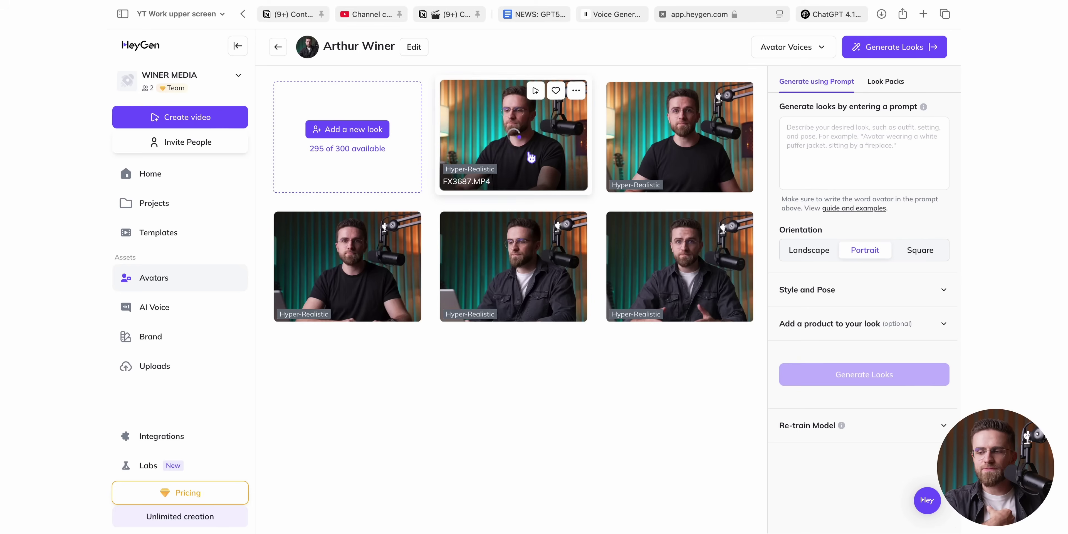
# Preview the FX3677 look and start a new AI Studio video from it.
pyautogui.click(390, 263)
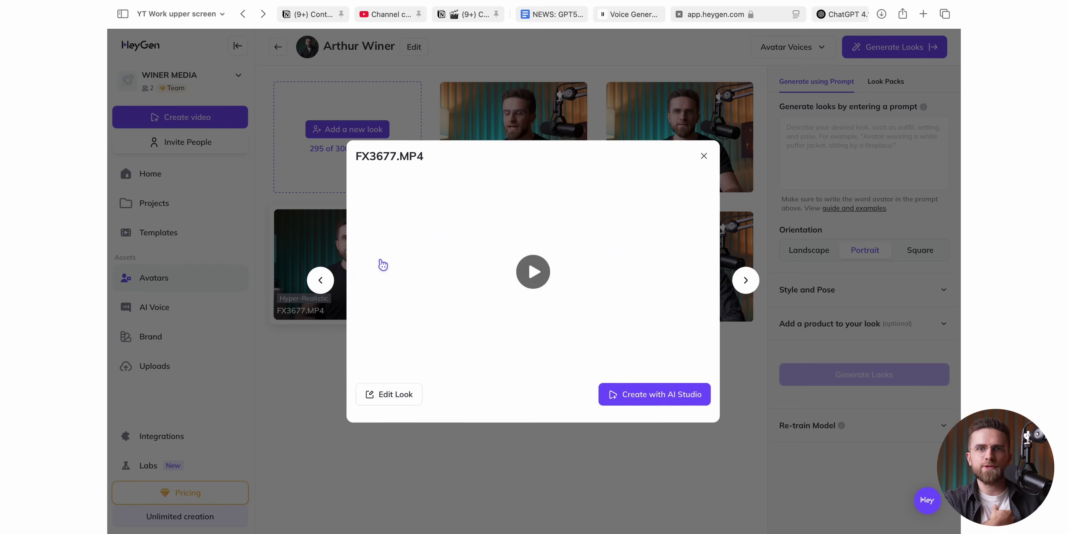
pyautogui.click(632, 397)
pyautogui.click(635, 348)
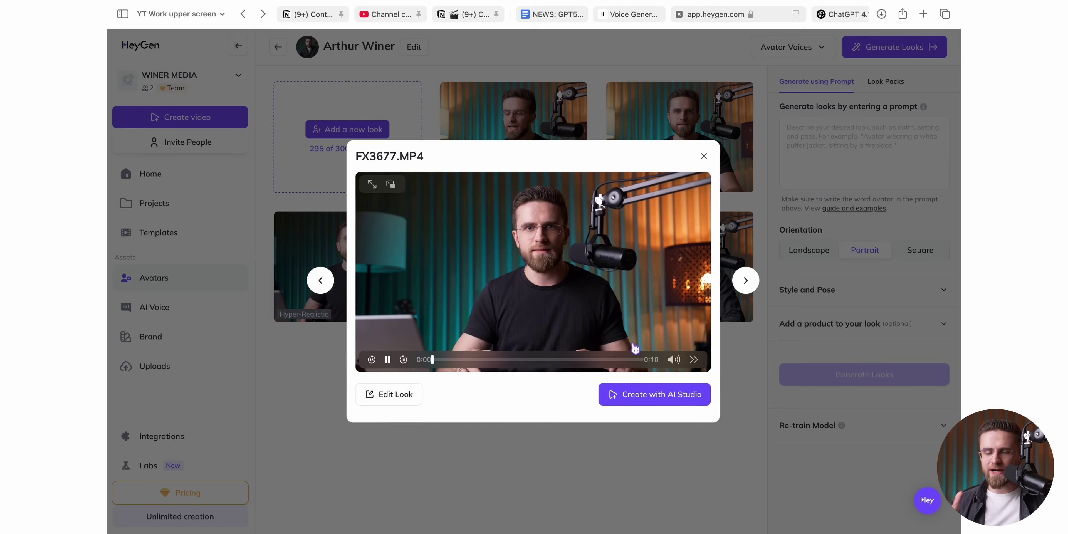
pyautogui.click(632, 399)
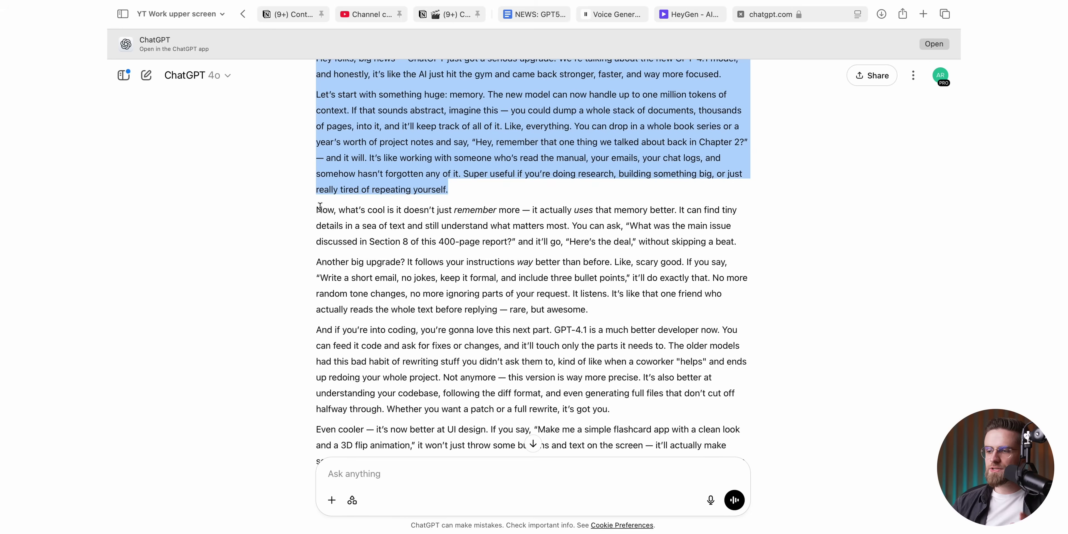
# Paste the opening ChatGPT script paragraphs into scene 2.
pyautogui.moveTo(320, 206); pyautogui.dragTo(614, 306)
pyautogui.click(708, 20)
pyautogui.write('Now, what’s cool is it doesn’t just remember more — it actually uses that memory better. It can find tiny details in a sea of text and still understand what matters most. You can ask, "What was the main issue discussed in Section 8 of this 400-page report?" and it’ll go, "Here’s the deal," without skipping a beat. Another big upgrade? It follows your instructions way better than before. Like, scary good. If you say, "Write a short email, no jokes, keep it formal, and include three bullet points," it’ll do exactly that. No more random tone changes, no more ignoring parts of your request. It listens. It’s like that one friend who actually reads the whole text before replying — rare, but awesome.')
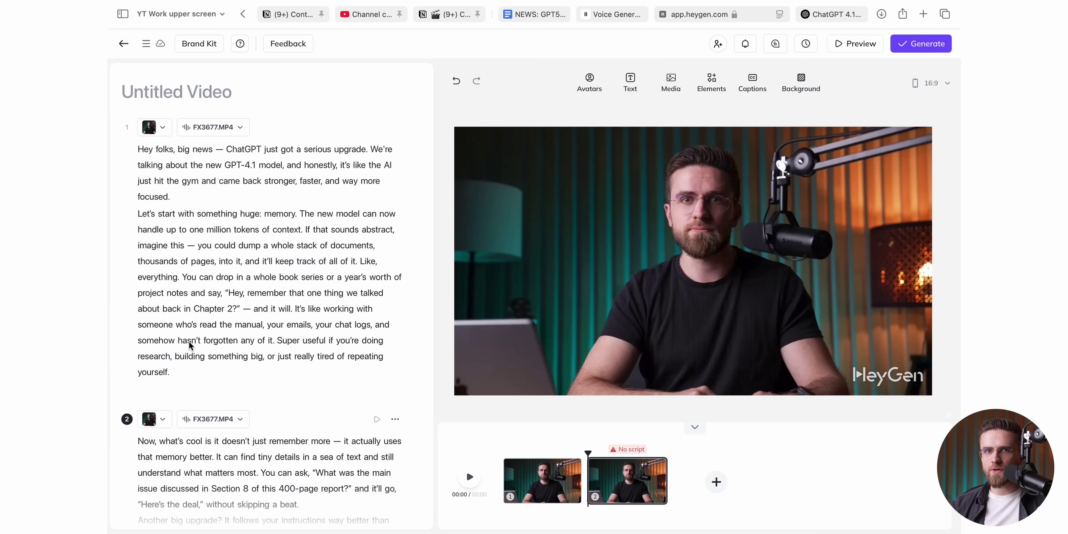
pyautogui.scroll(-3, 159, 474)
# Add scene 3 and paste the ChatGPT coding paragraphs into it.
pyautogui.click(152, 497)
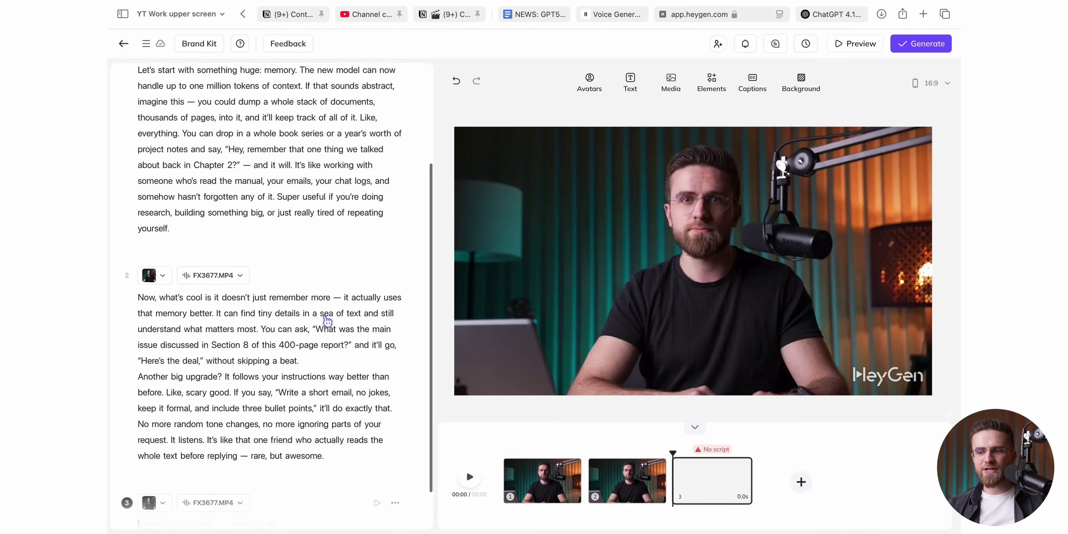
pyautogui.click(817, 16)
pyautogui.moveTo(308, 335); pyautogui.dragTo(496, 376)
pyautogui.press('super+c')
pyautogui.scroll(-3, 498, 378)
pyautogui.click(688, 14)
pyautogui.press('super+v')
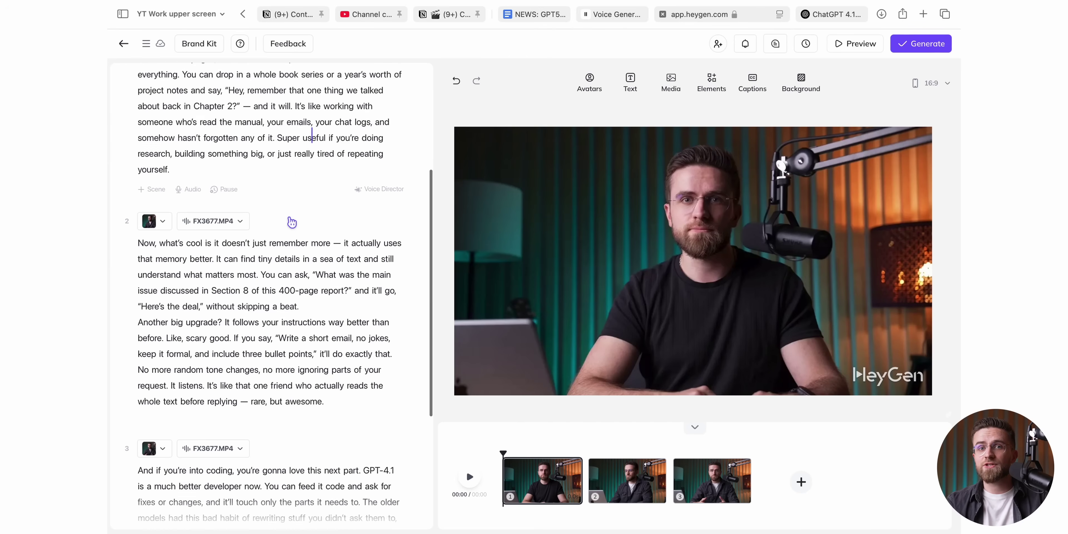
pyautogui.scroll(10, 292, 222)
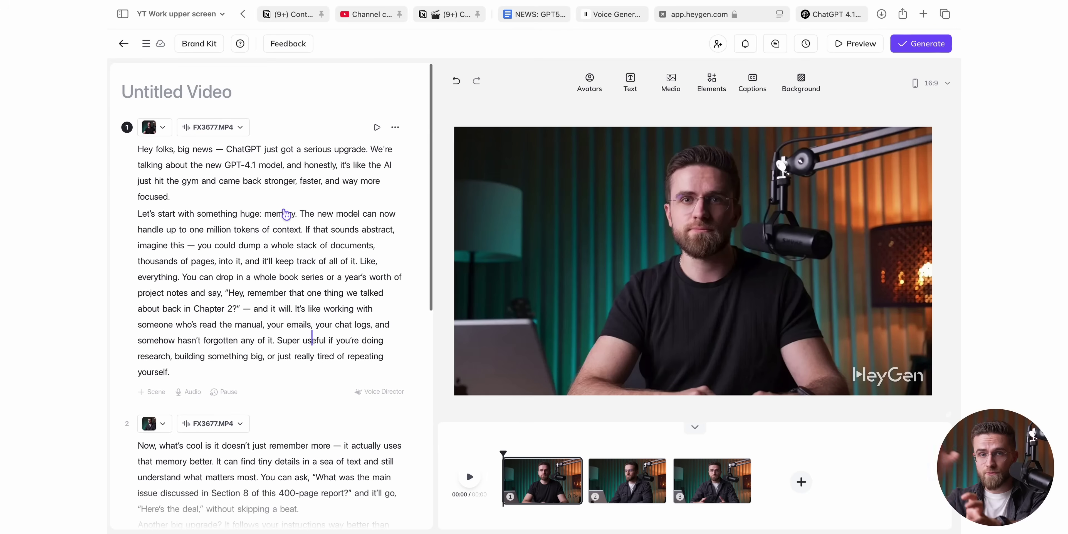
pyautogui.click(235, 127)
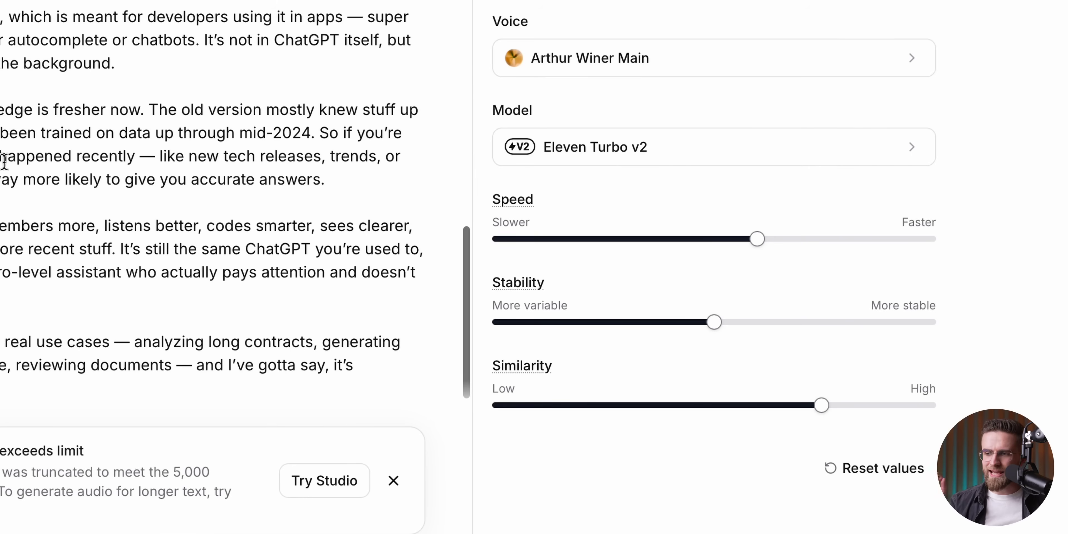
pyautogui.scroll(15, 3, 159)
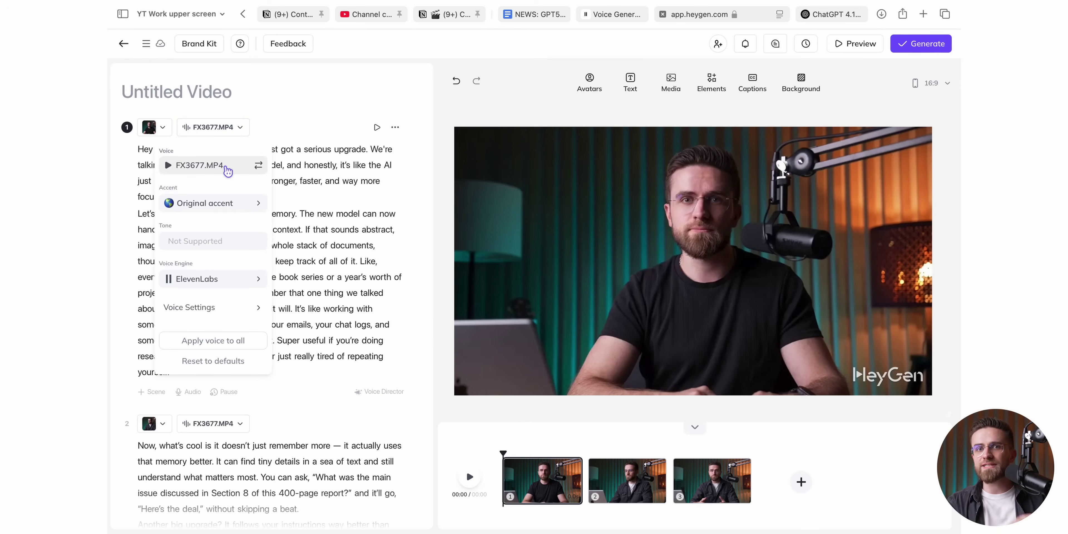
pyautogui.click(227, 166)
pyautogui.click(353, 107)
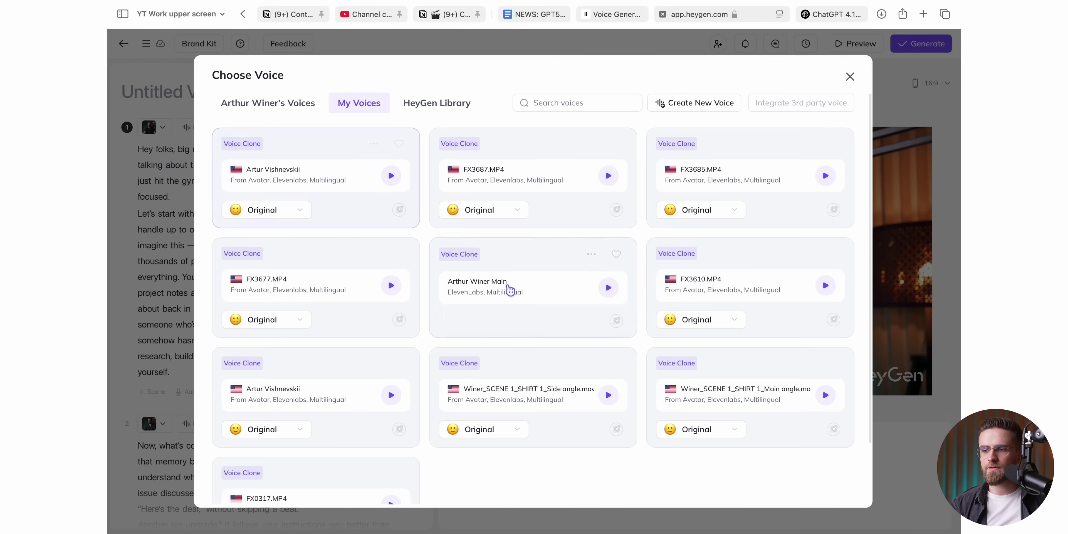
pyautogui.click(553, 324)
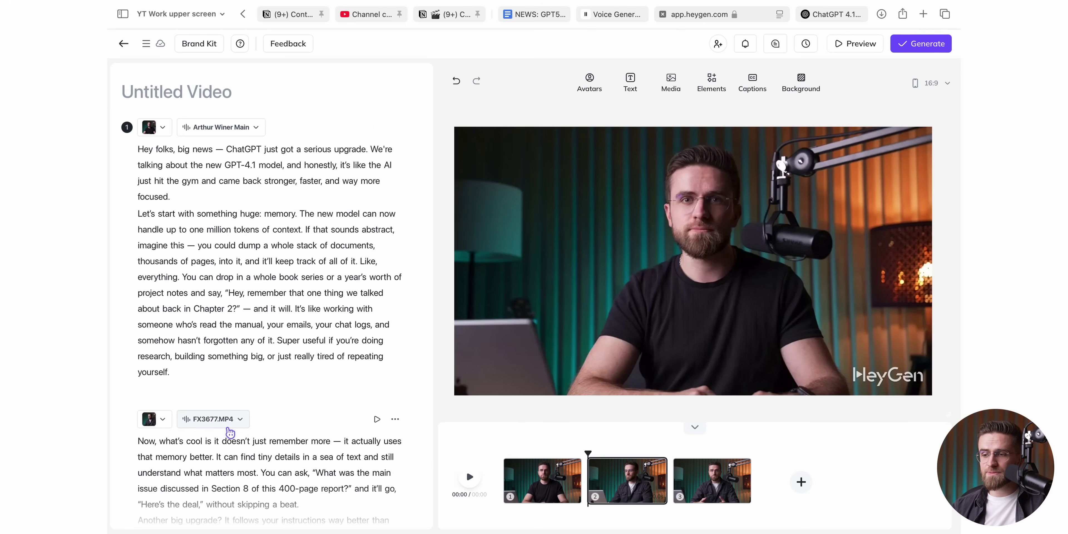
pyautogui.click(213, 419)
pyautogui.click(217, 198)
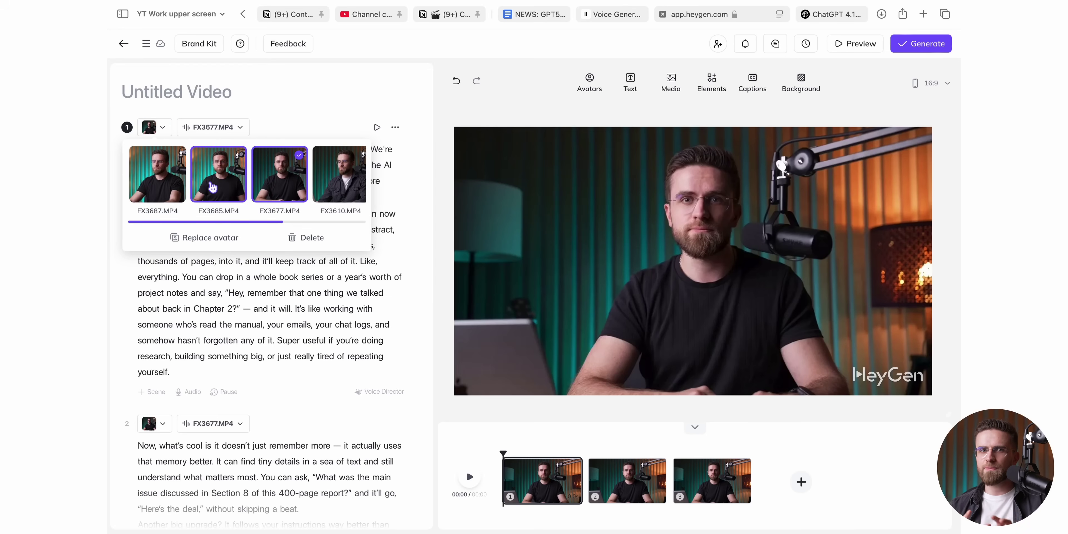
# Try the FX3610 and FX3677 looks on scene 1 and give scene 2 the dark-jacket look.
pyautogui.click(354, 187)
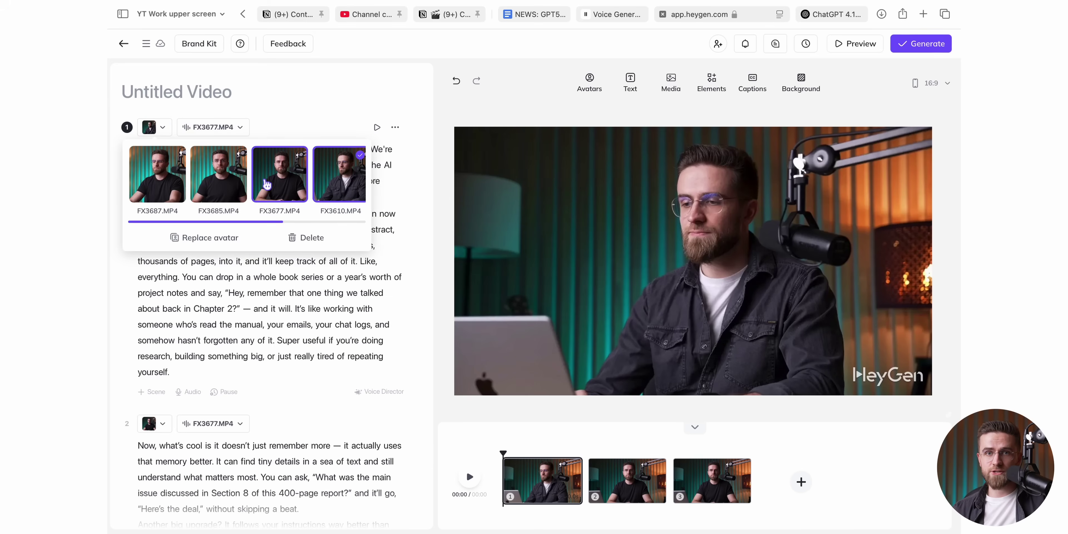
pyautogui.click(266, 184)
pyautogui.scroll(-5, 168, 220)
pyautogui.click(163, 235)
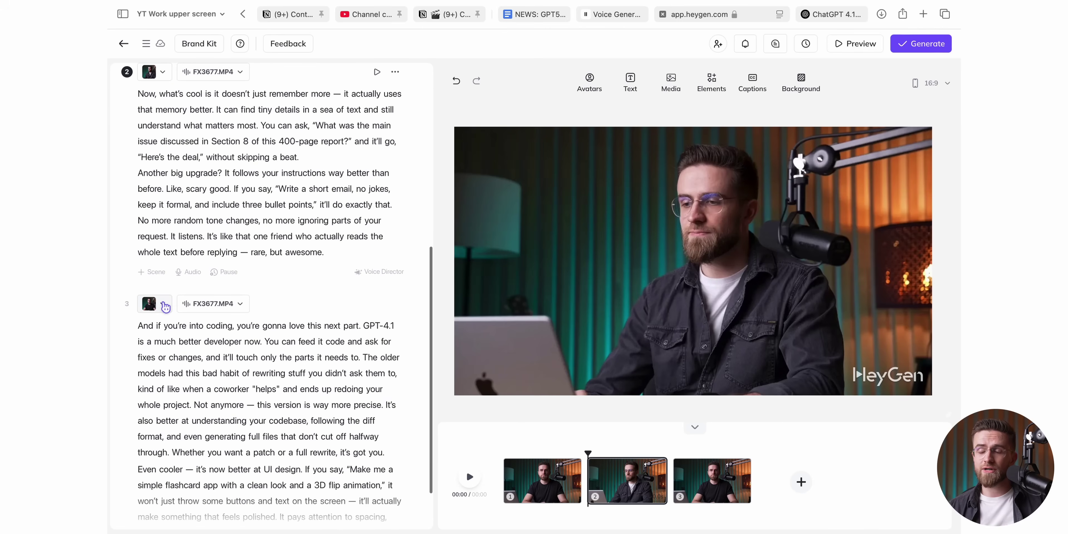
pyautogui.click(155, 305)
# Add a new Arthur Winer look from your own video by uploading FX3677.MP4.
pyautogui.click(348, 349)
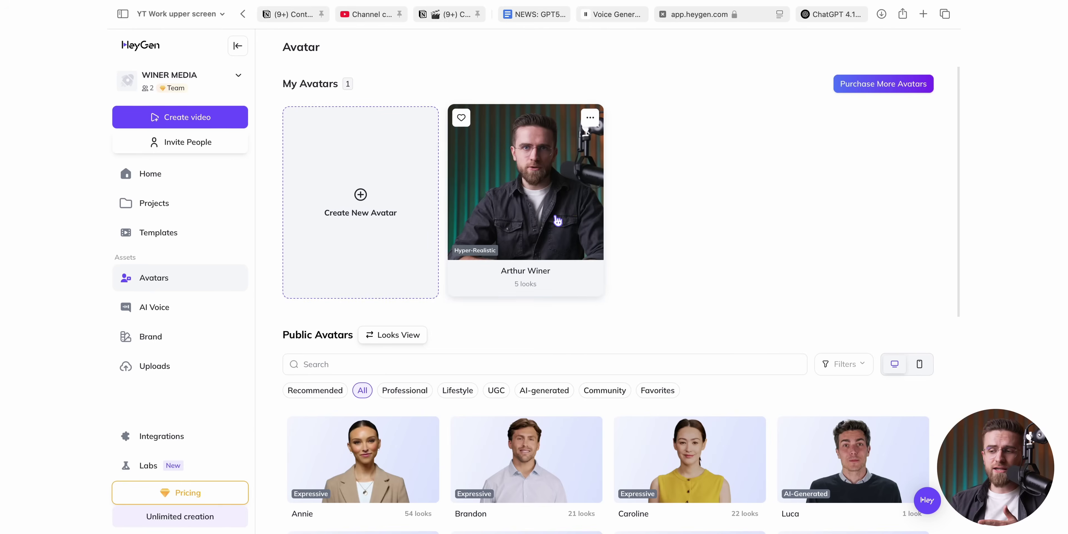
pyautogui.click(518, 216)
pyautogui.click(377, 132)
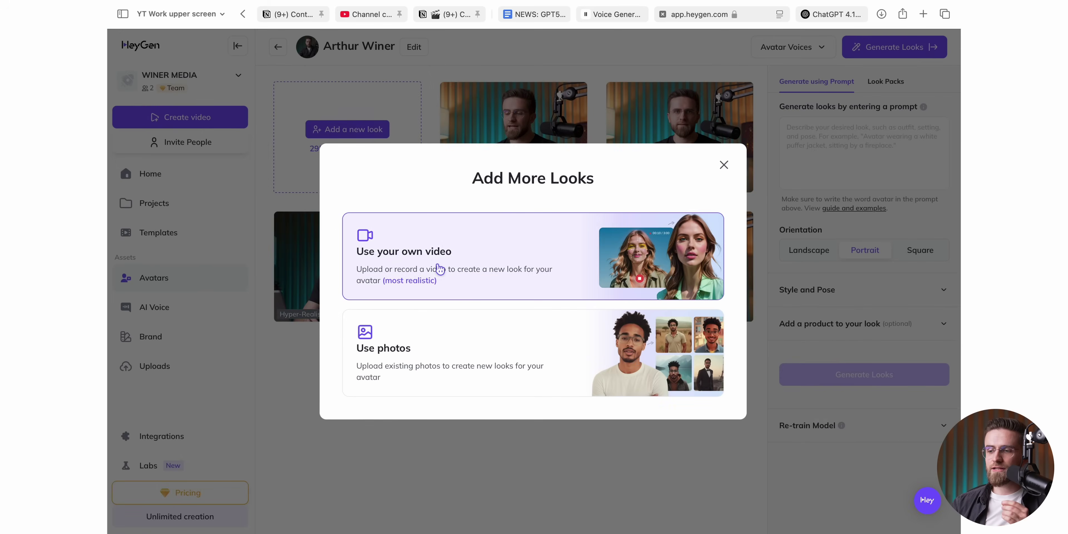
pyautogui.click(447, 286)
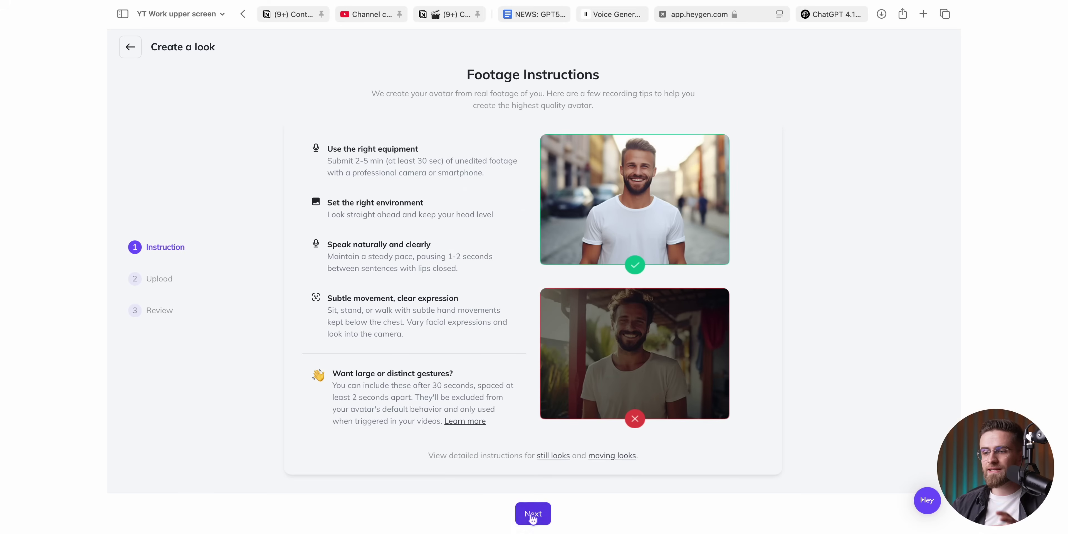
pyautogui.click(534, 513)
pyautogui.click(533, 290)
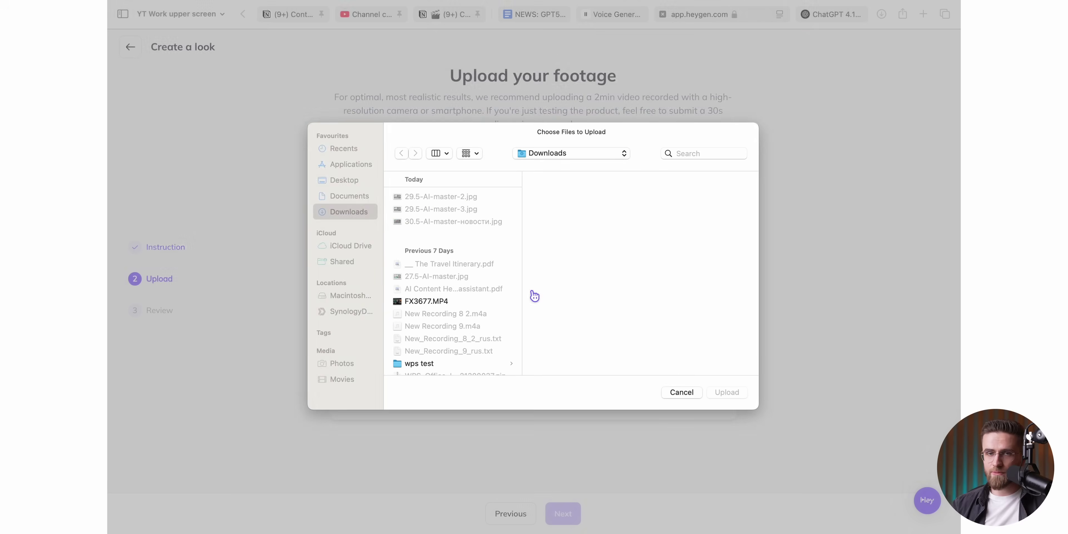
pyautogui.click(436, 302)
pyautogui.click(726, 394)
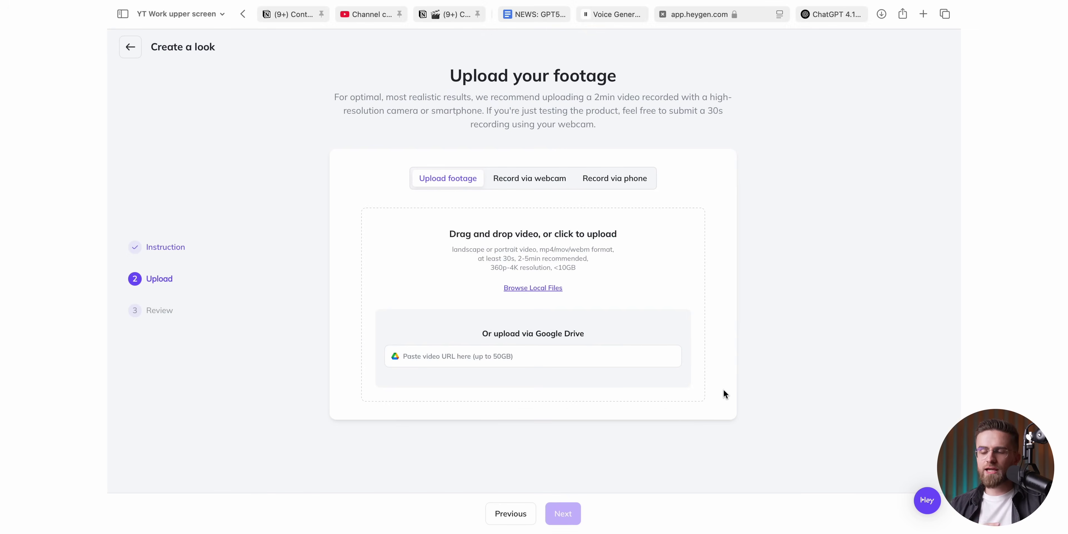
# Copy ChatGPT's coding and UI design paragraphs into scene 3's empty script box.
pyautogui.click(131, 47)
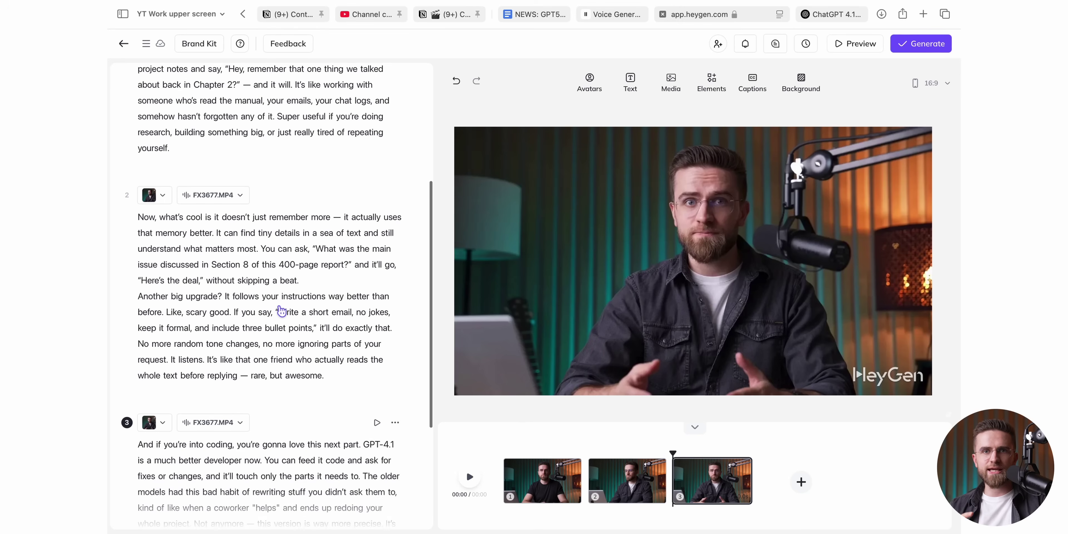
pyautogui.click(253, 250)
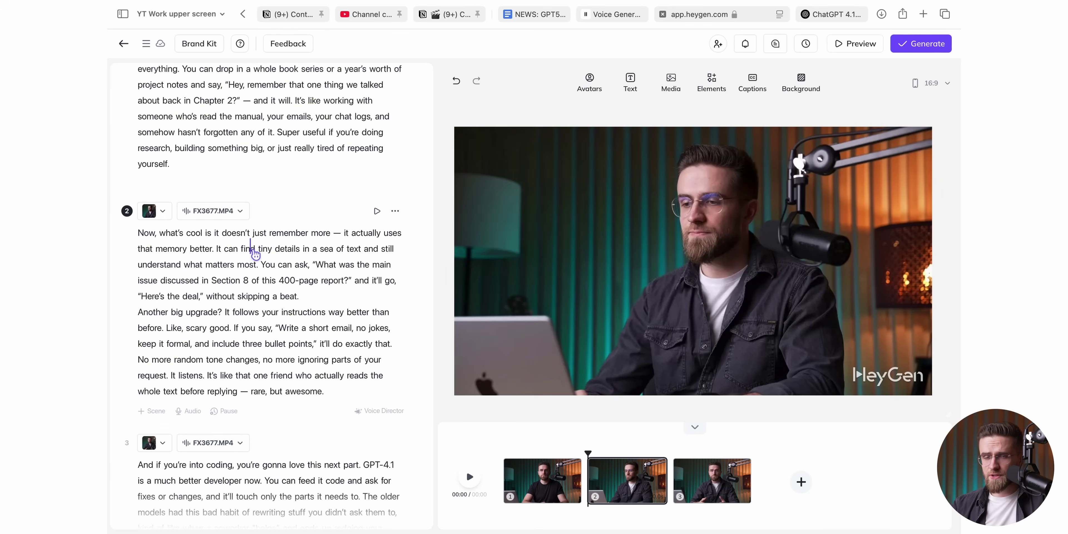
pyautogui.click(315, 136)
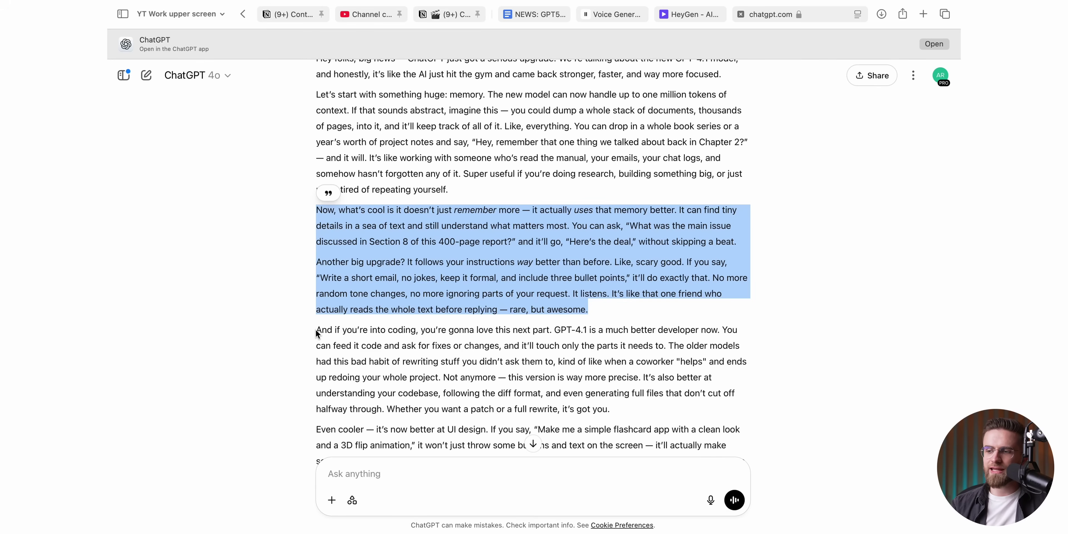
pyautogui.moveTo(316, 332); pyautogui.dragTo(496, 376)
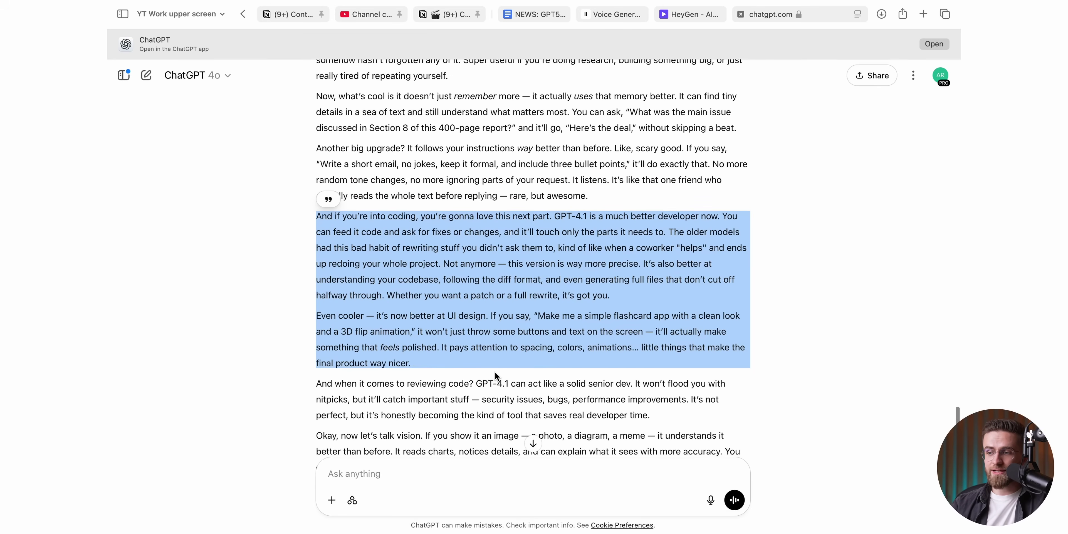
pyautogui.click(700, 15)
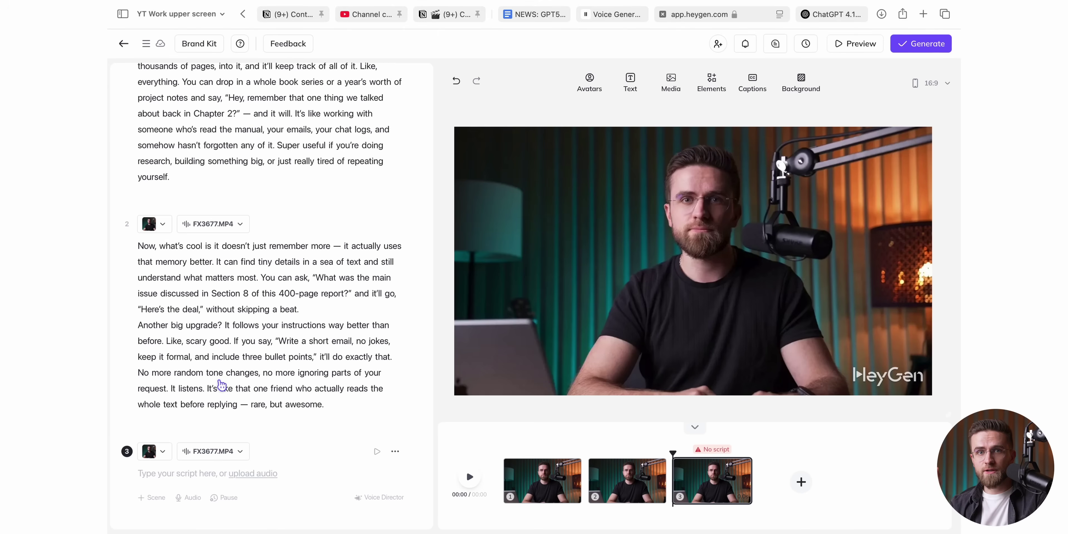
pyautogui.write('And if you’re into coding, you’re gonna love this next part. GPT-4.1 is a much better developer now. You can feed it code and ask for fixes or changes, and it’ll touch only the parts it needs to. The older models had this bad habit of rewriting stuff you didn’t ask them to, kind of like when a coworker "helps" and ends up redoing your whole project. Not anymore — this version is way more precise. It’s also better at understanding your codebase, following the diff format, and even generating full files that don’t cut off halfway through. Whether you want a patch or a full rewrite, it’s got you. Even cooler — it’s now better at UI design. If you say, "Make me a simple flashcard app with a clean look and a 3D flip animation," it won’t just throw some buttons and text on the screen — it’ll actually make something that feels polished. It pays attention to spacing, colors, animations… little things that make the final product way nicer.')
pyautogui.scroll(-5, 224, 394)
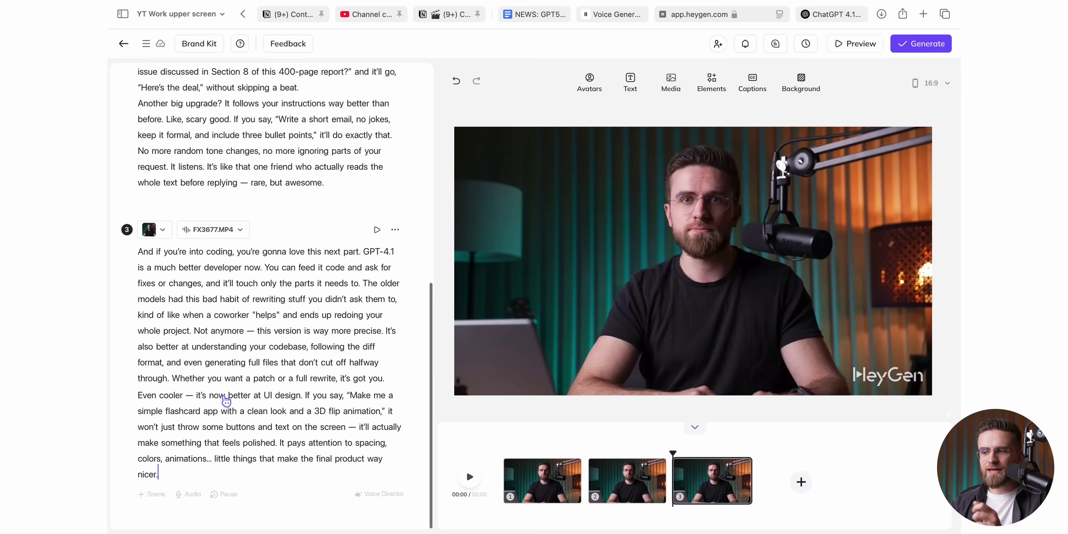
pyautogui.scroll(10, 226, 401)
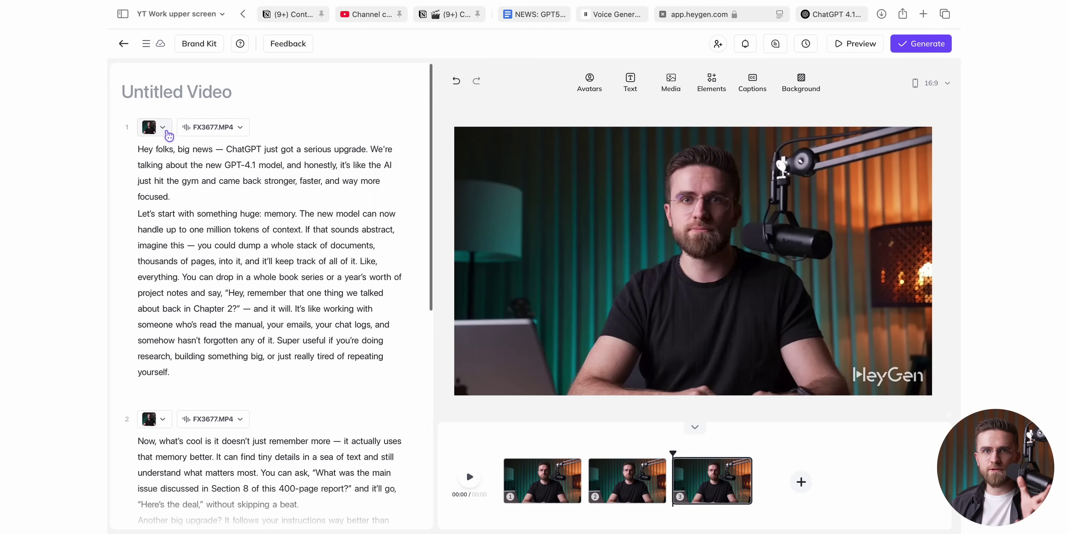
# Switch scene 1 to the FX3610 avatar look and insert a 0.5s pause after "Like,".
pyautogui.click(168, 134)
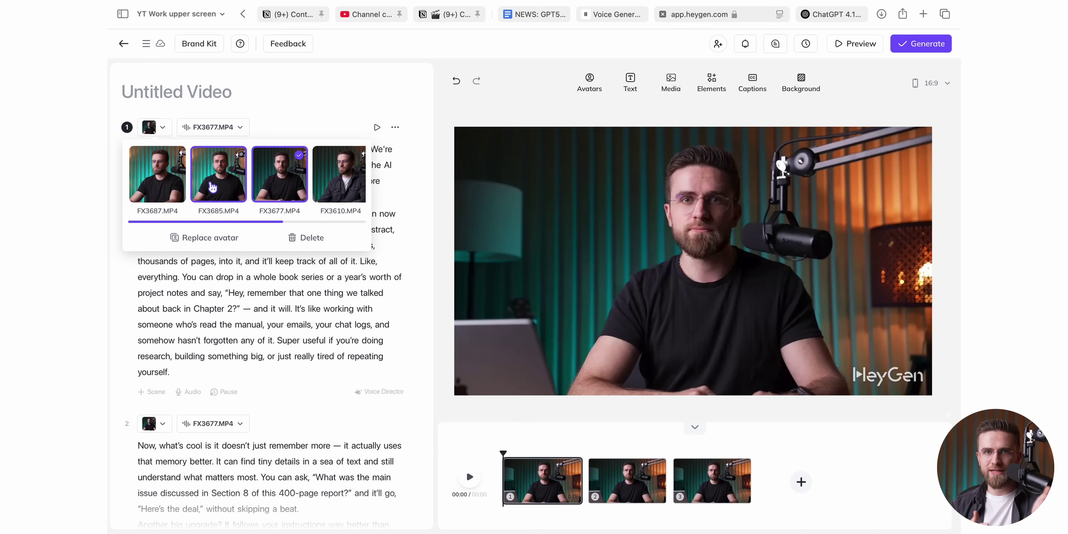
pyautogui.click(354, 188)
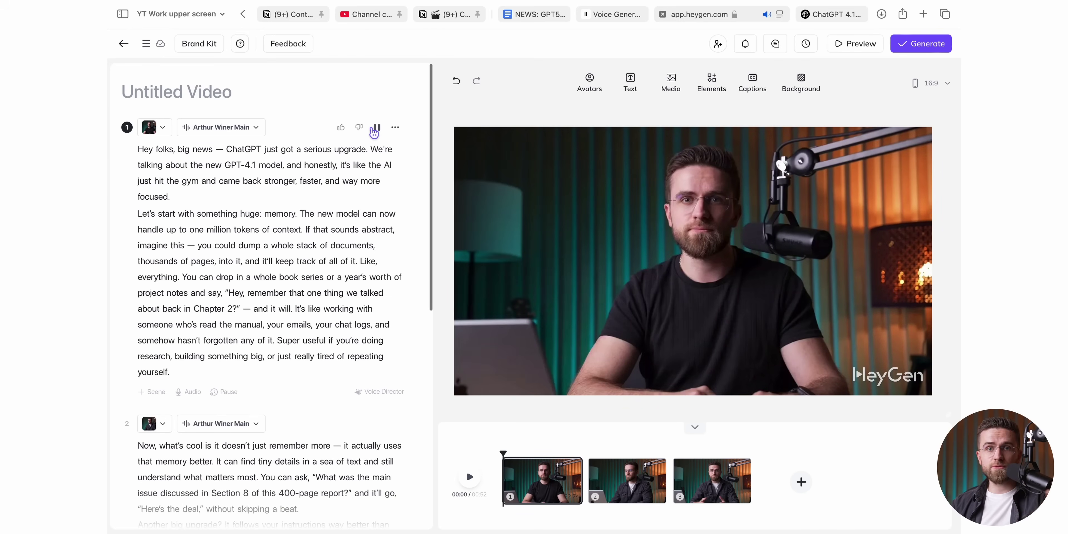
pyautogui.click(374, 128)
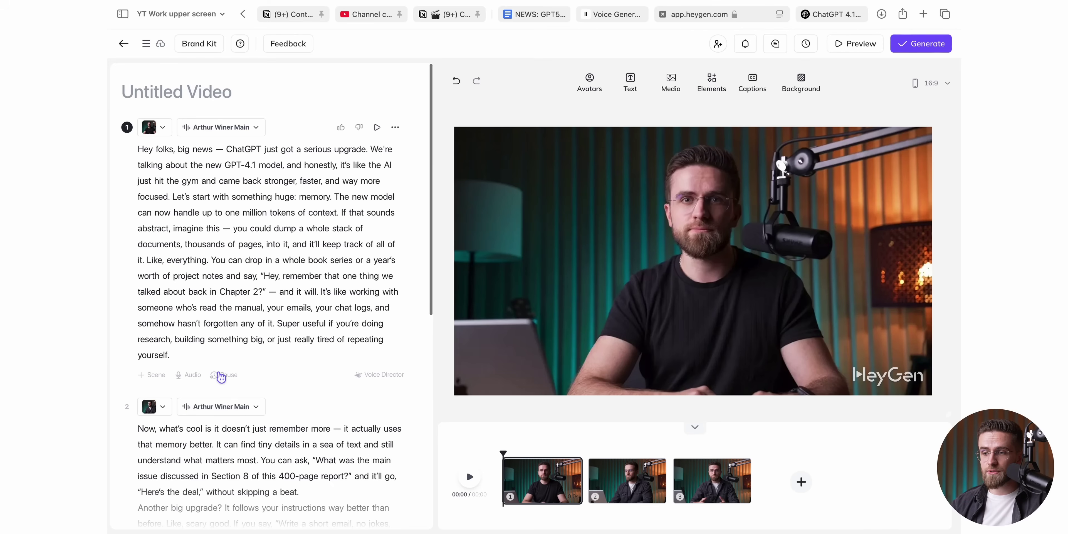
pyautogui.click(222, 376)
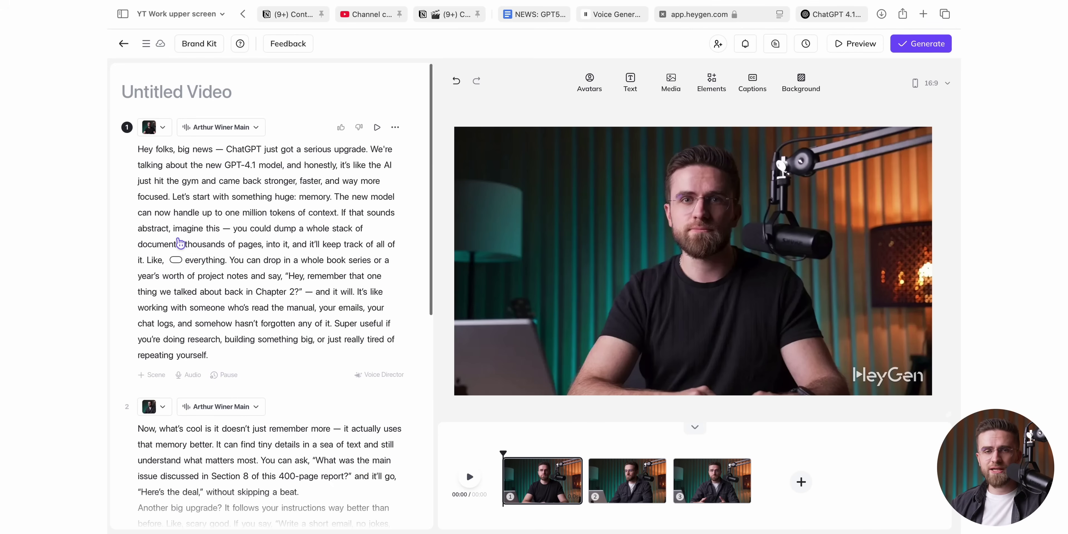
pyautogui.click(395, 126)
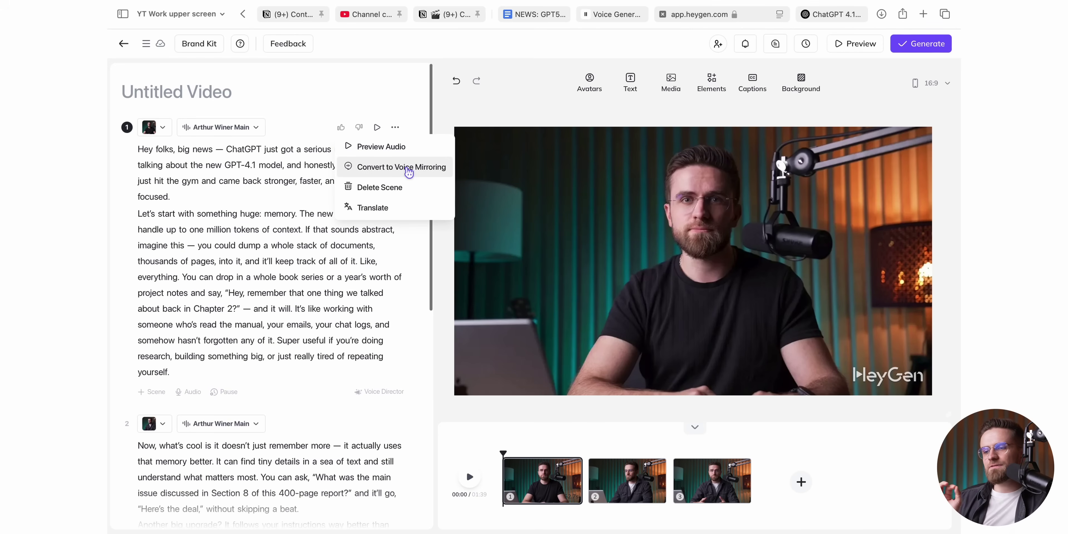
pyautogui.click(402, 209)
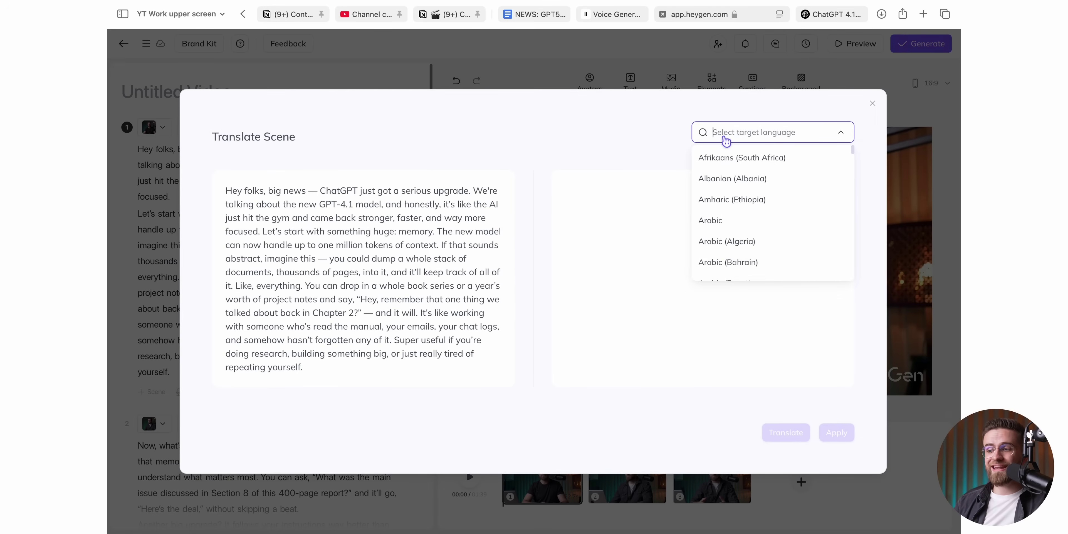
pyautogui.write('spanish')
pyautogui.click(715, 162)
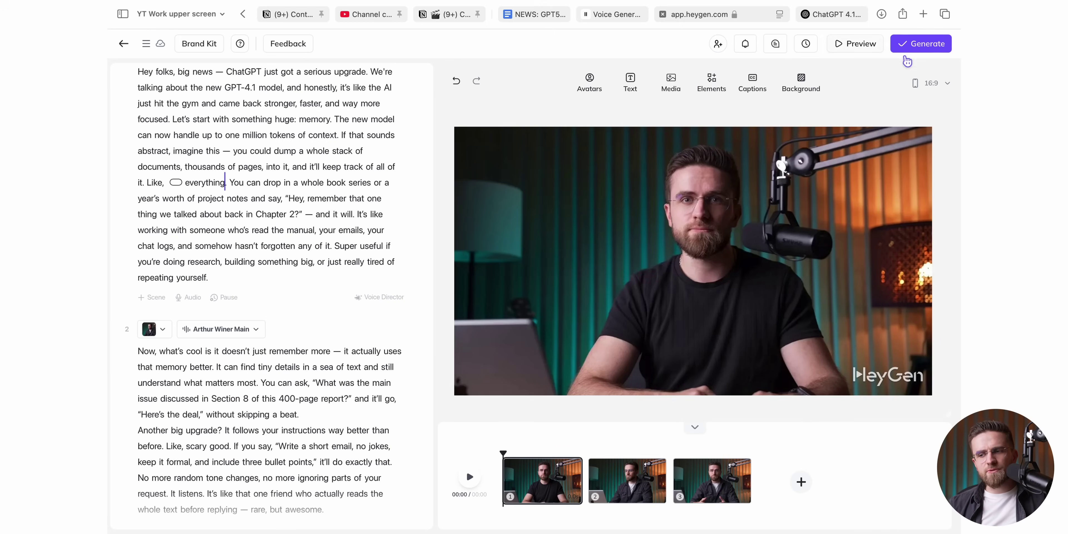
# Set up the final video "test heygen" at 1080p resolution, 25 fps, MP4.
pyautogui.click(920, 45)
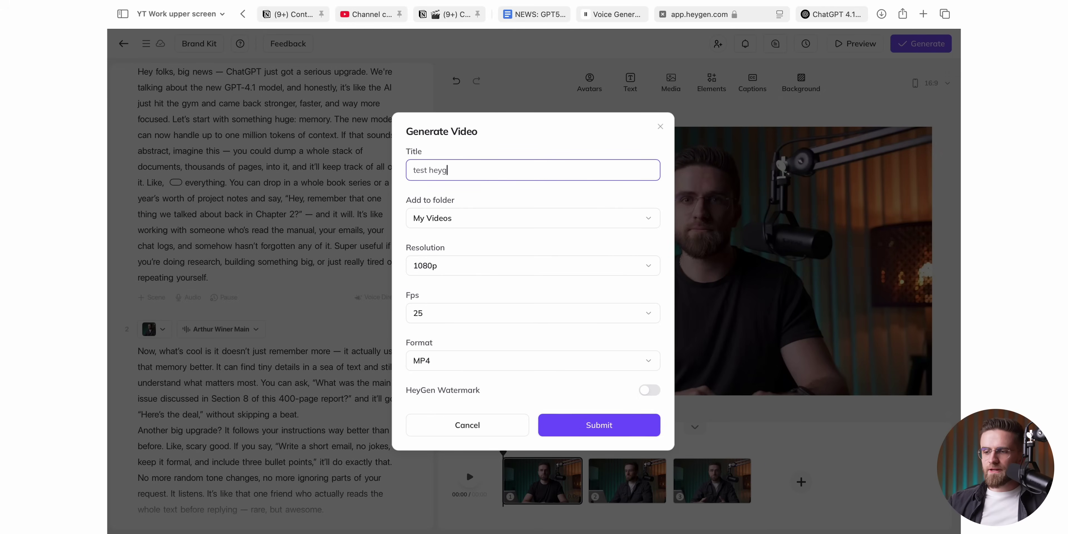
pyautogui.click(473, 274)
pyautogui.click(446, 307)
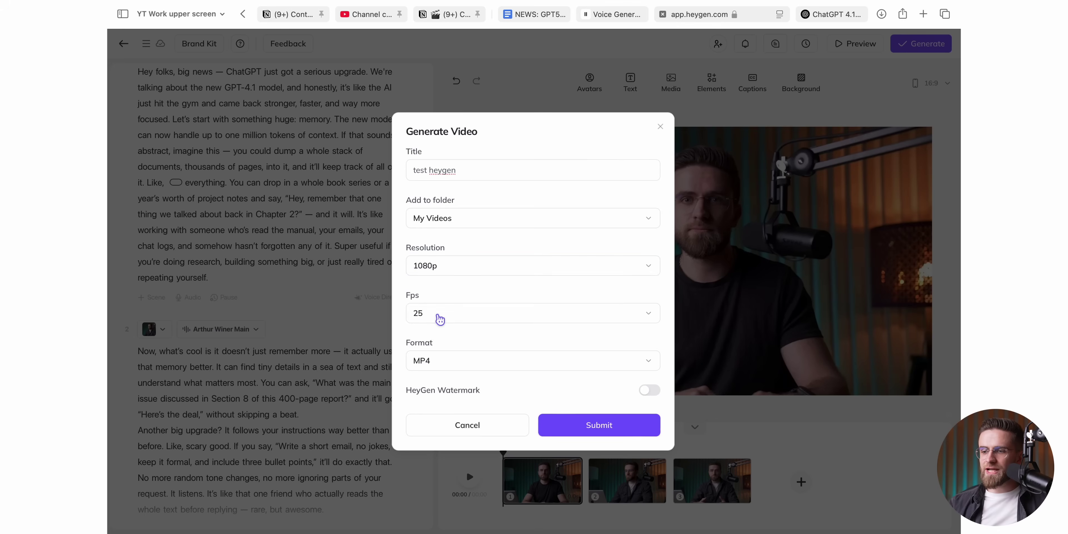
pyautogui.click(465, 318)
pyautogui.click(444, 344)
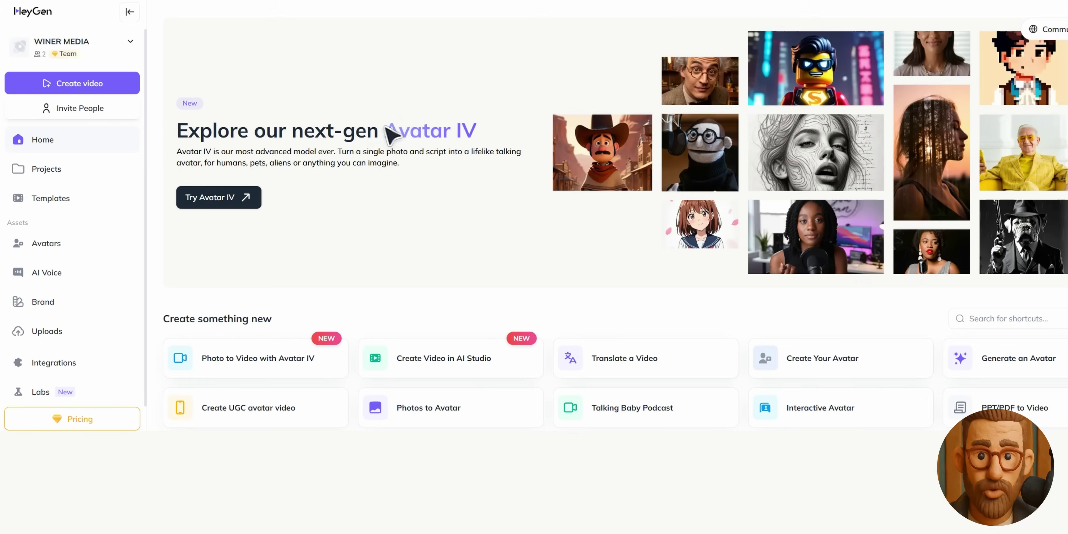
# Highlight the Avatar IV heading on the HeyGen home dashboard.
pyautogui.moveTo(383, 131); pyautogui.dragTo(476, 131)
pyautogui.click(476, 132)
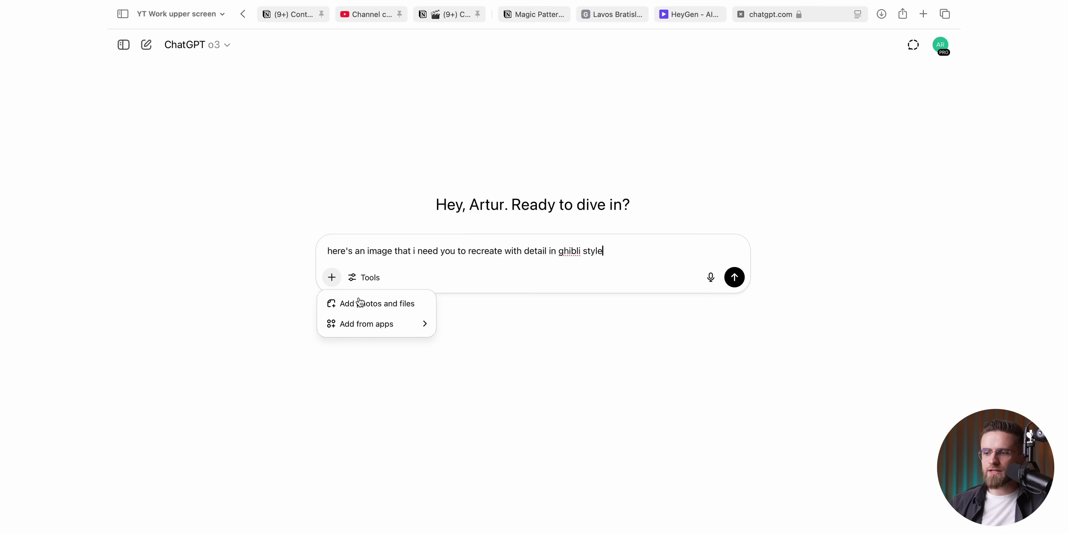
# Attach the podcast studio PNG photo from the computer to the ChatGPT prompt.
pyautogui.click(359, 305)
pyautogui.click(416, 198)
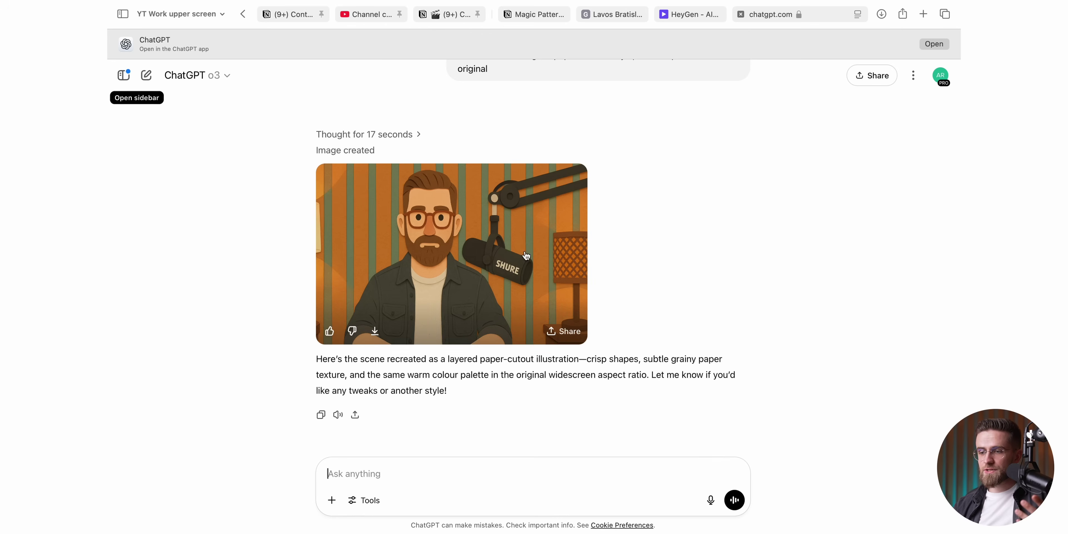
# Generate an Avatar IV video from the illustrated portrait with Pipeline.wav audio at 1080p.
pyautogui.click(450, 283)
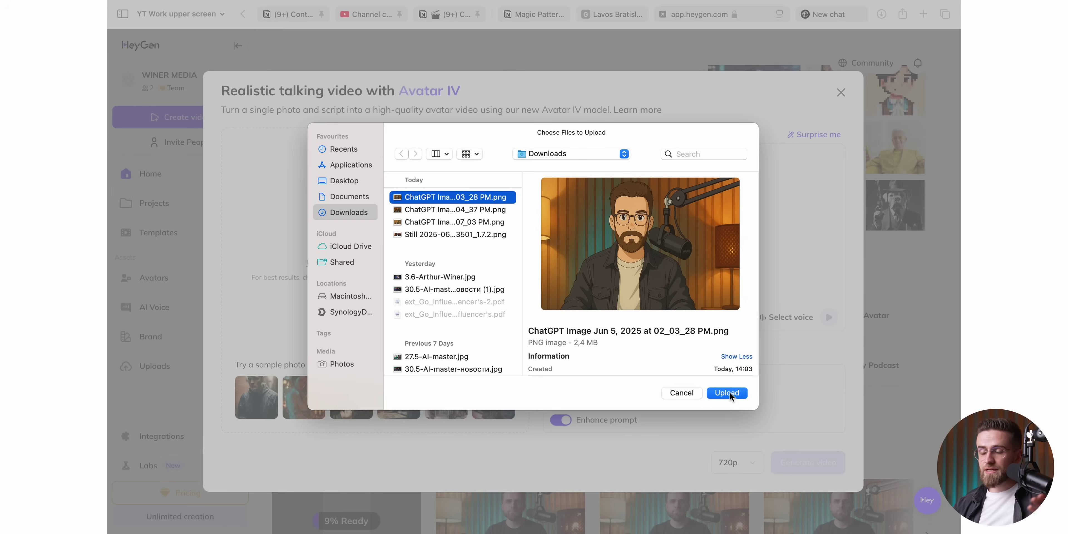
pyautogui.click(730, 393)
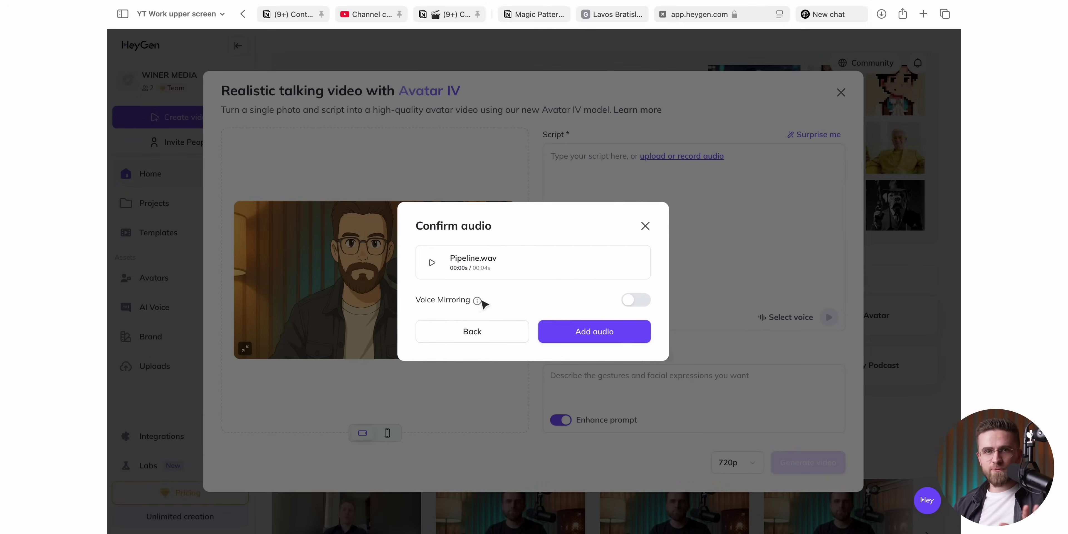
pyautogui.click(563, 331)
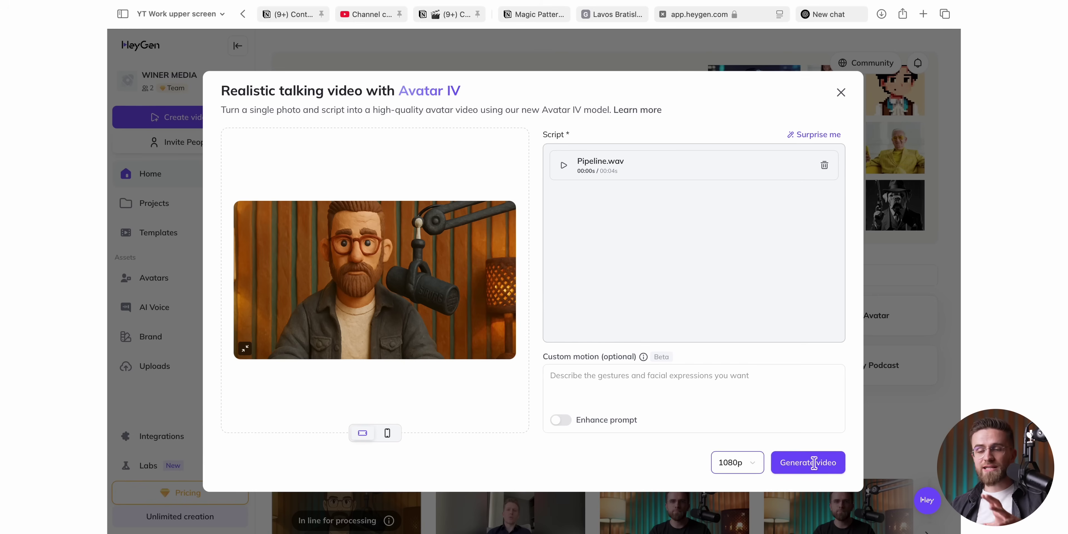
pyautogui.click(810, 461)
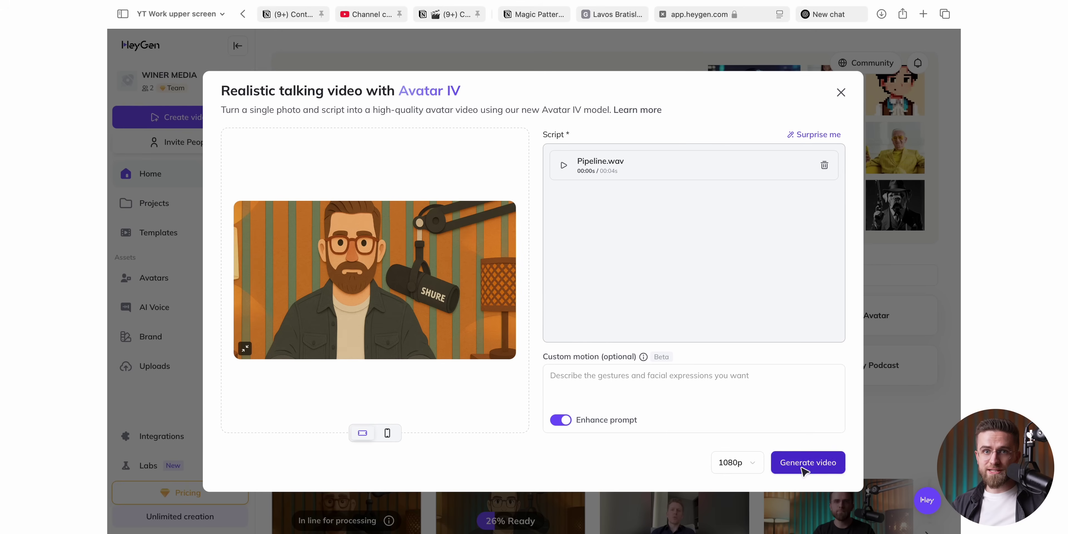
pyautogui.click(802, 469)
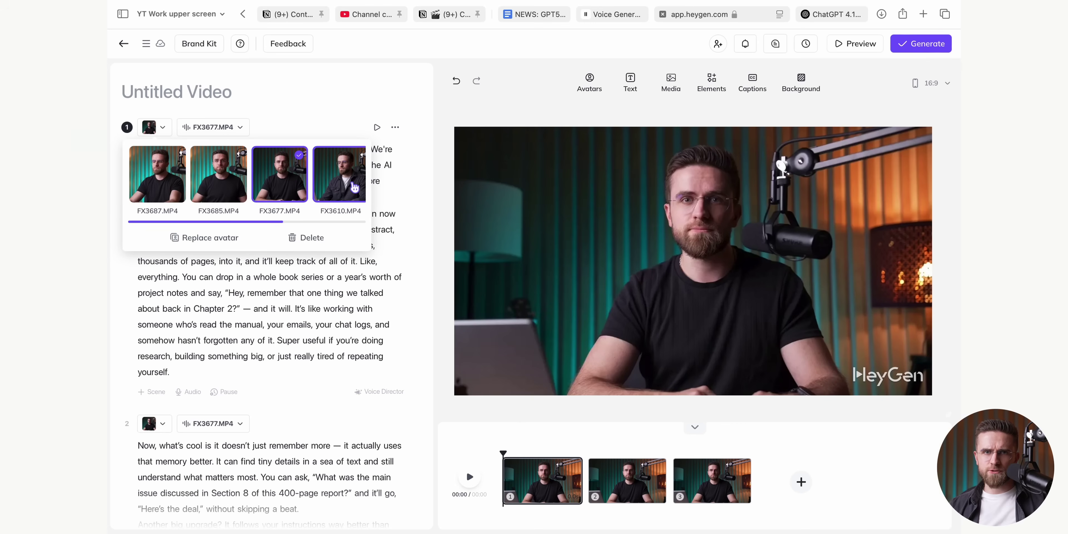
# Open Translate a Video to begin translating the studio video.
pyautogui.click(355, 188)
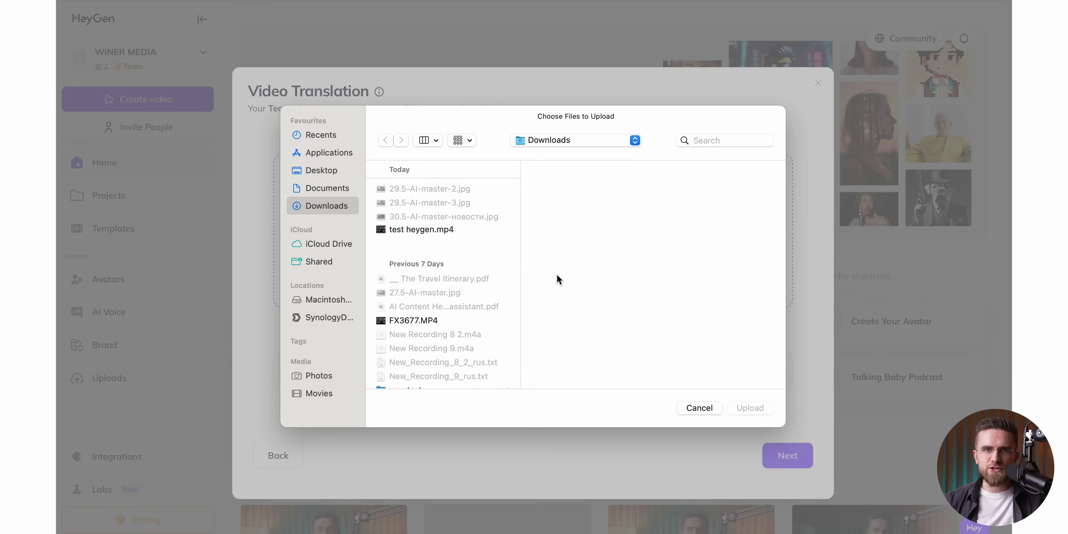
# Upload translation.mp4 and choose Chinese and German as the target languages.
pyautogui.click(417, 246)
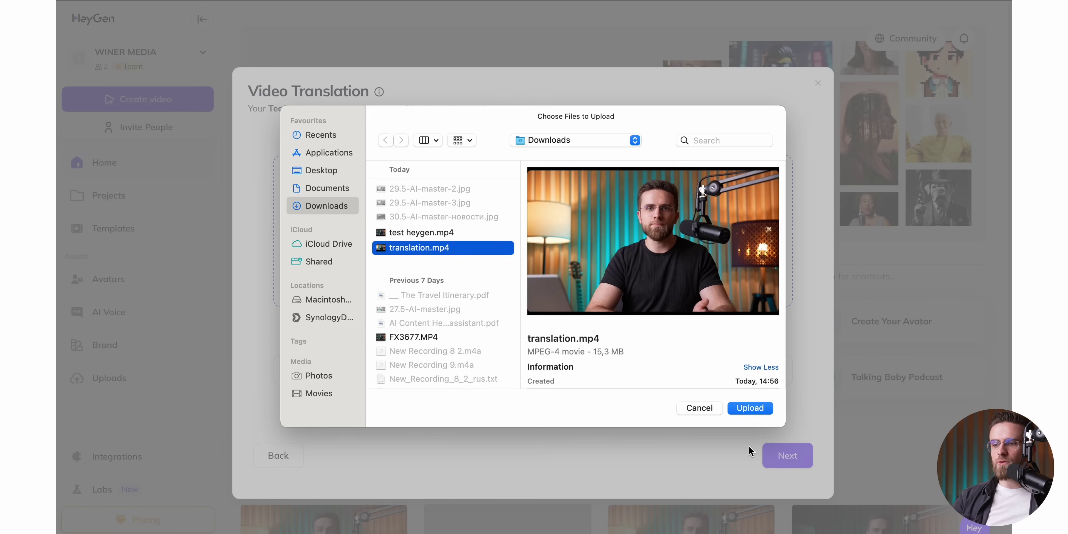
pyautogui.click(761, 413)
pyautogui.click(708, 171)
pyautogui.scroll(-12, 733, 258)
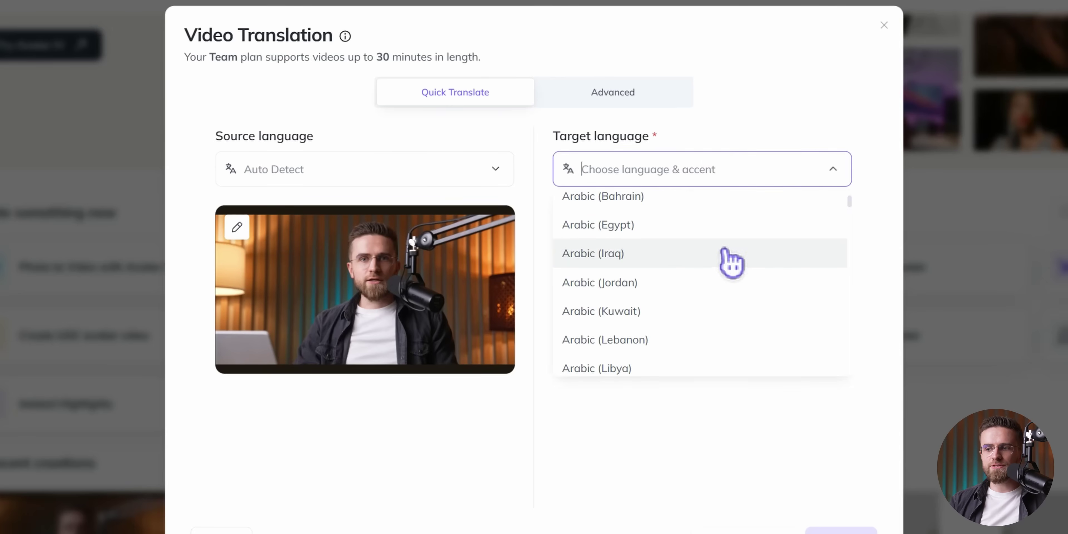
pyautogui.scroll(-20, 735, 265)
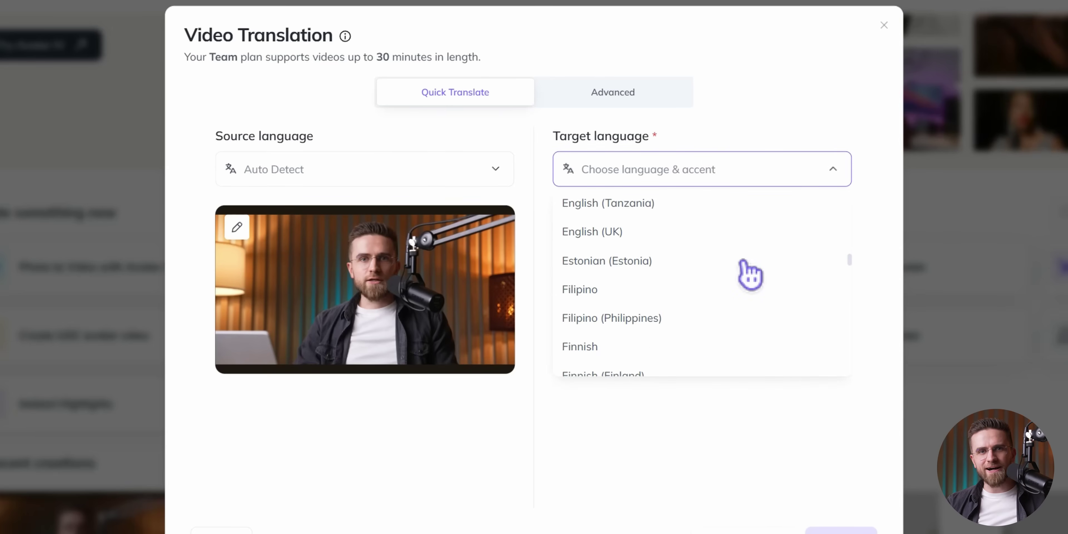
pyautogui.scroll(-20, 745, 283)
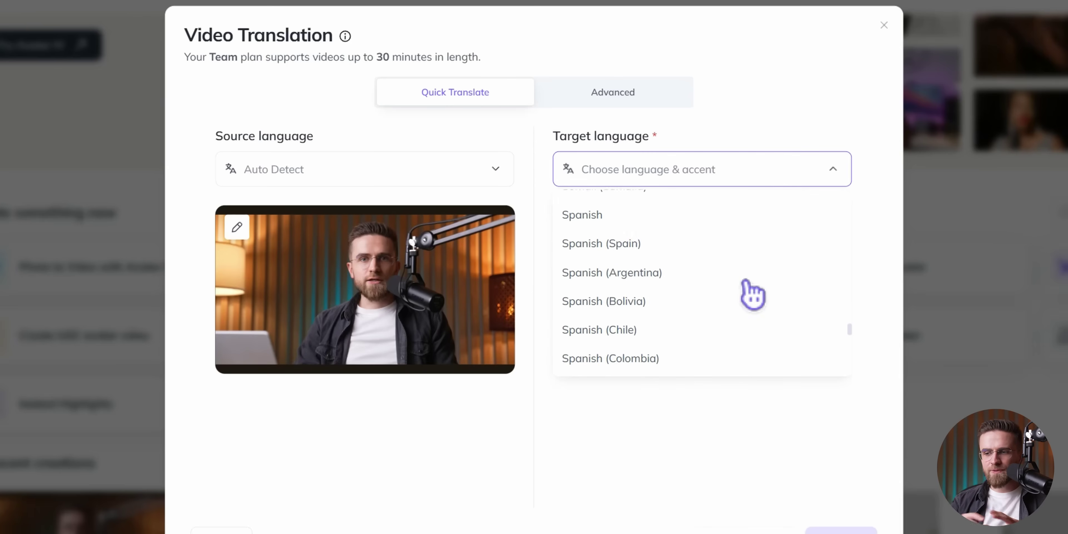
pyautogui.scroll(-3, 759, 317)
pyautogui.click(768, 454)
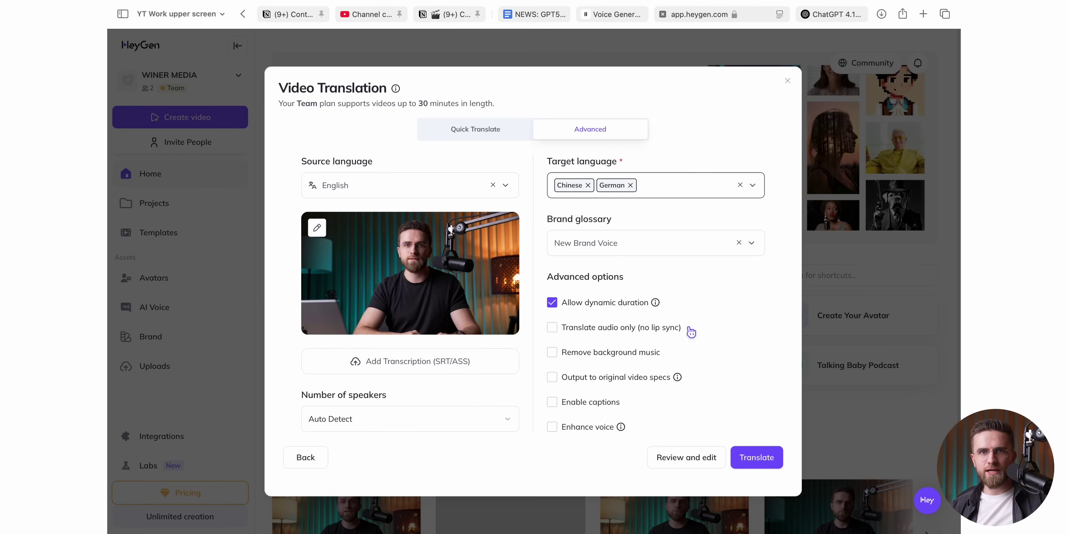
# Re-upload translation.mp4 from Downloads and continue to the translation settings.
pyautogui.click(318, 228)
pyautogui.click(576, 282)
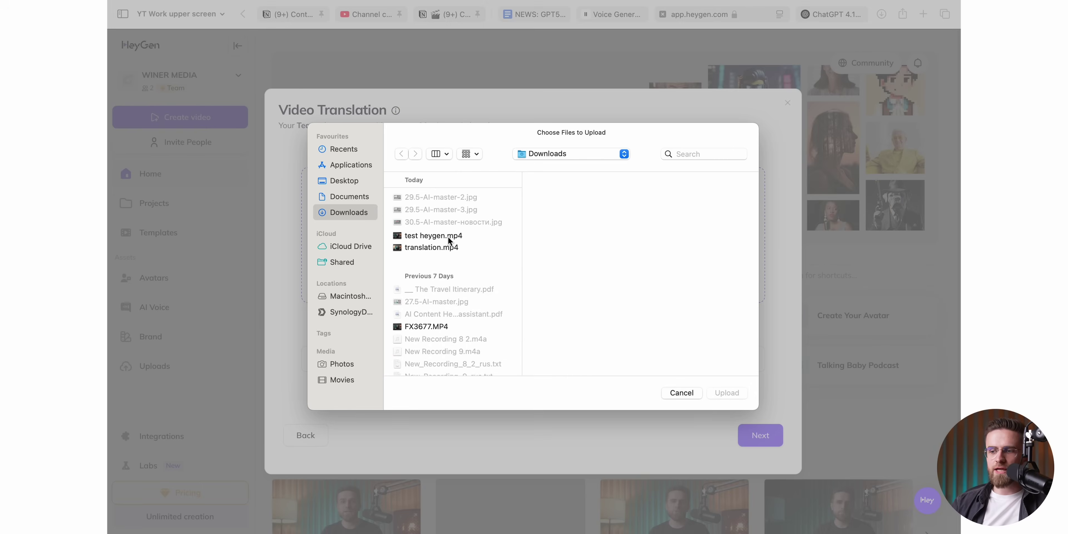
pyautogui.click(430, 250)
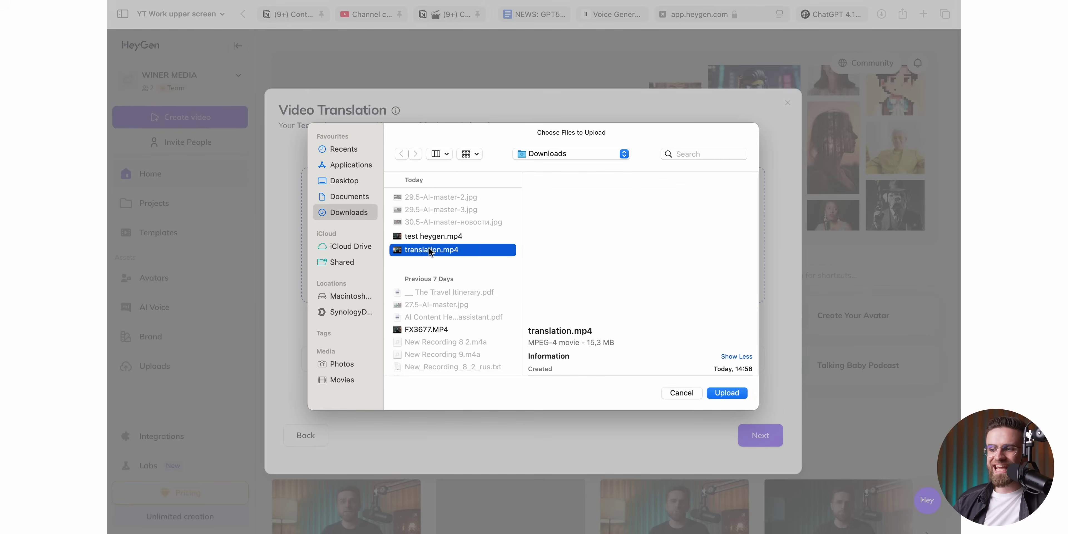
pyautogui.click(737, 395)
pyautogui.click(773, 435)
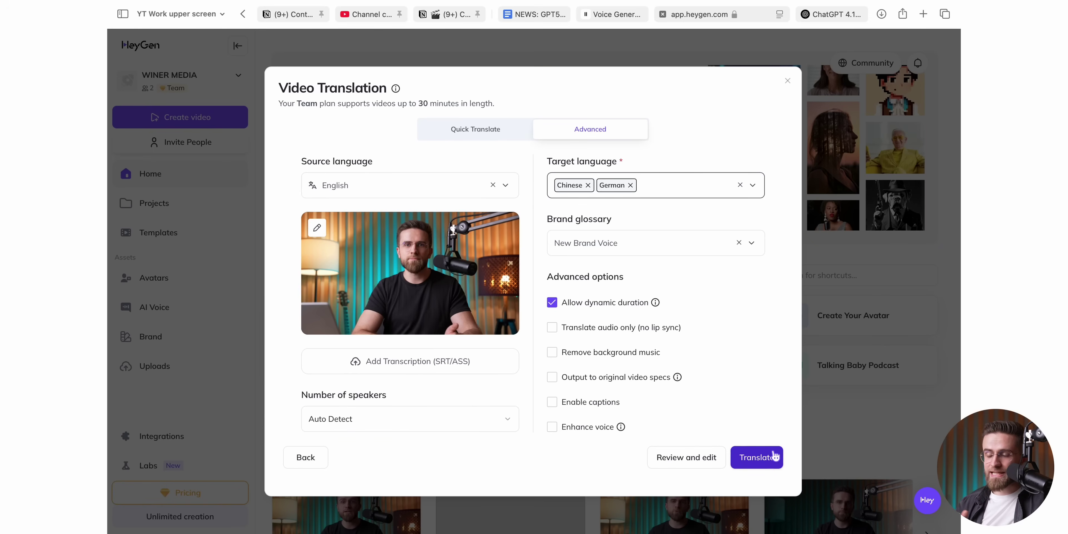
# Start the German and Mandarin translation without adding French.
pyautogui.click(760, 460)
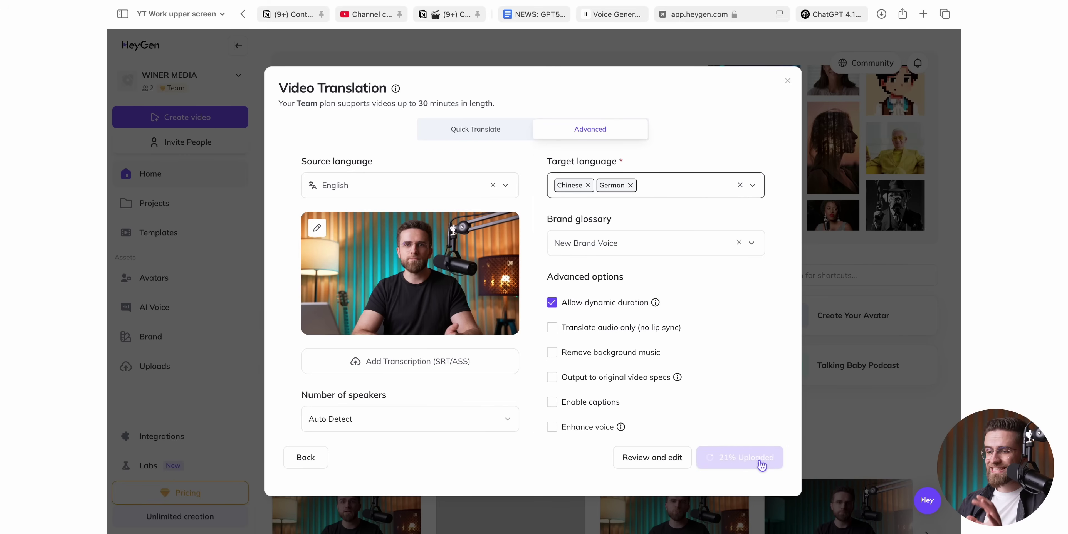
pyautogui.click(680, 195)
pyautogui.write('f')
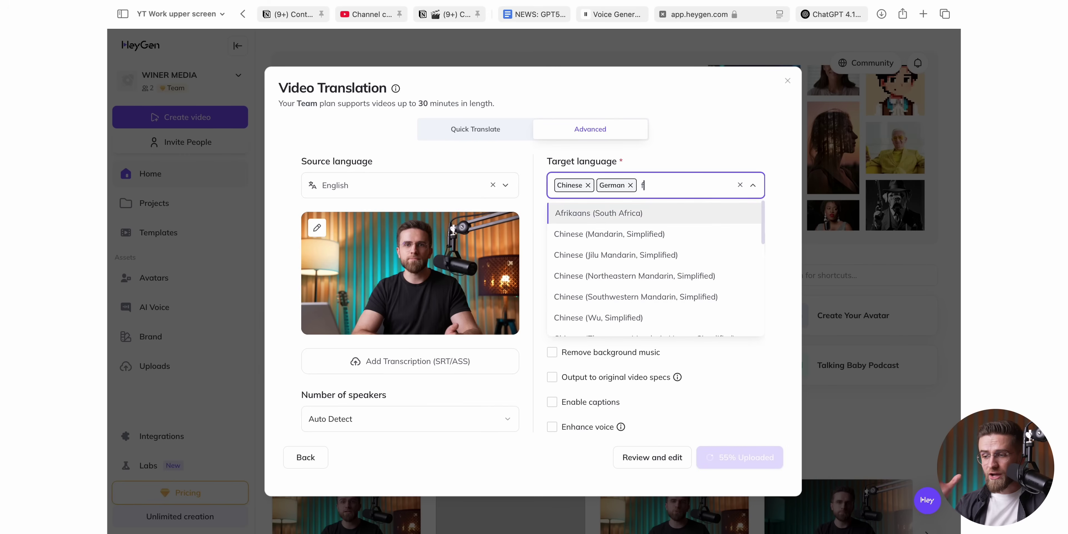
pyautogui.write('re')
pyautogui.press('Escape')
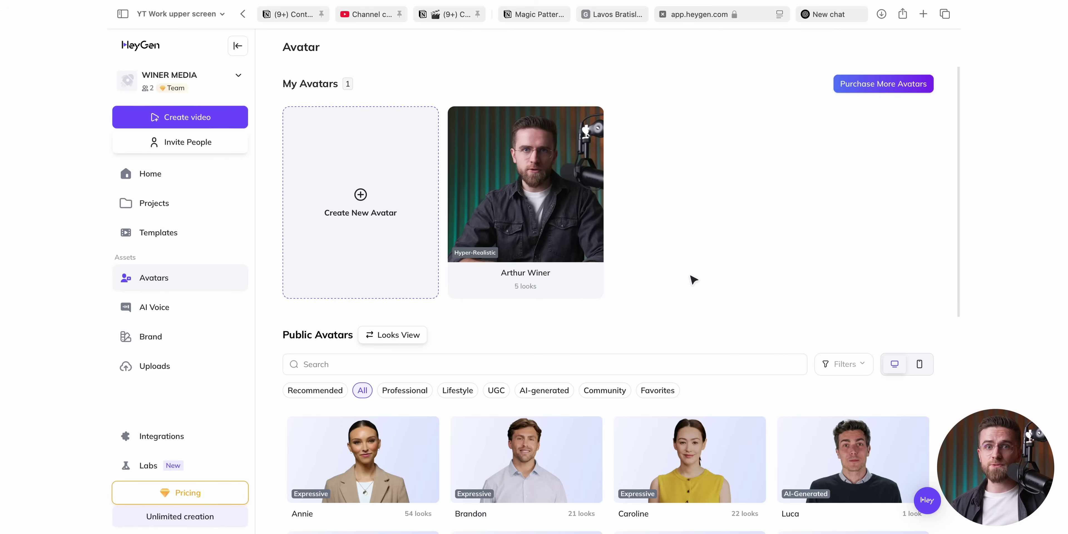
# Scroll through Public Avatars and filter the grid to UGC avatars only.
pyautogui.scroll(-6, 691, 280)
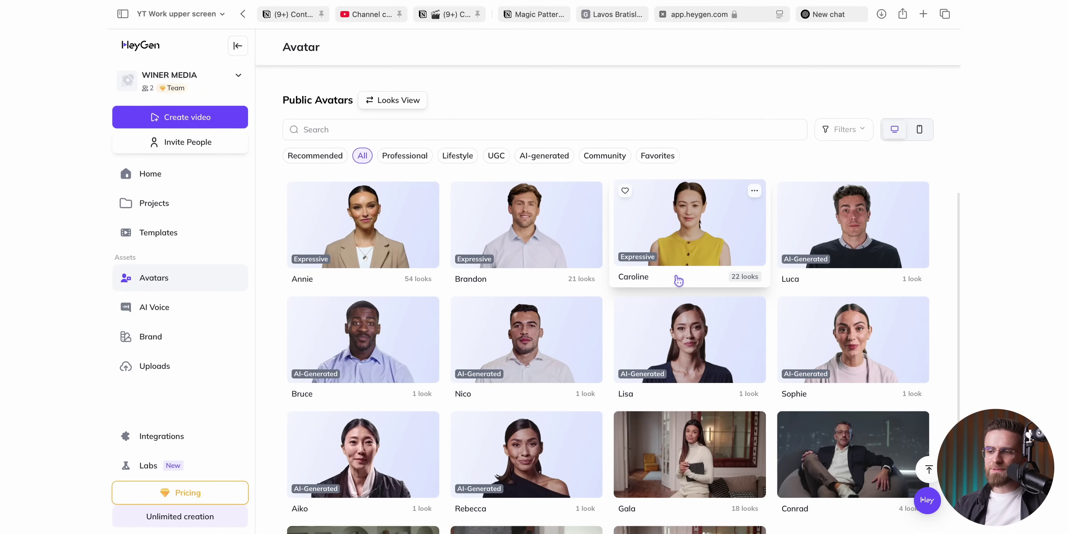
pyautogui.scroll(-10, 679, 281)
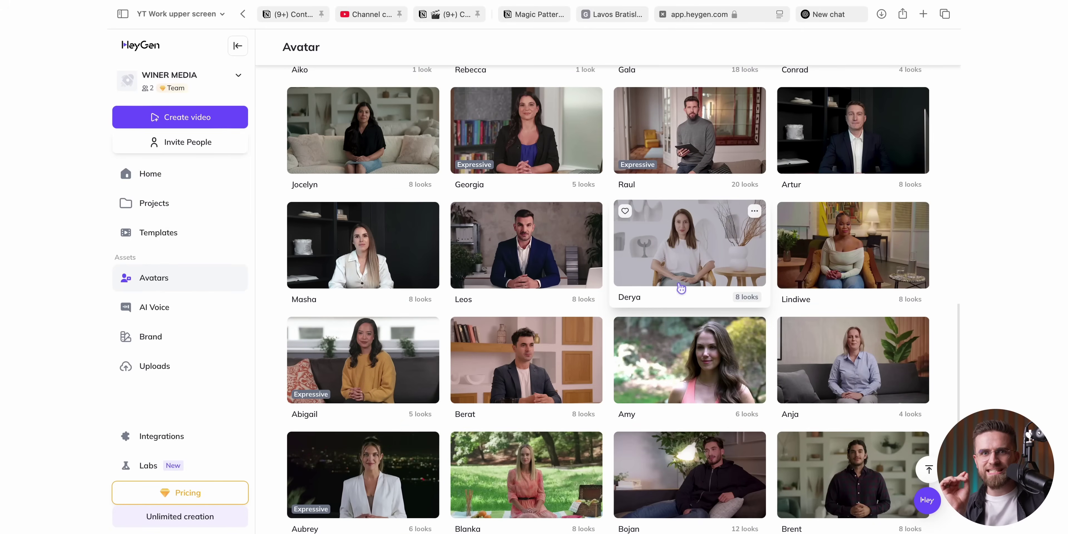
pyautogui.scroll(-6, 639, 338)
pyautogui.scroll(13, 613, 330)
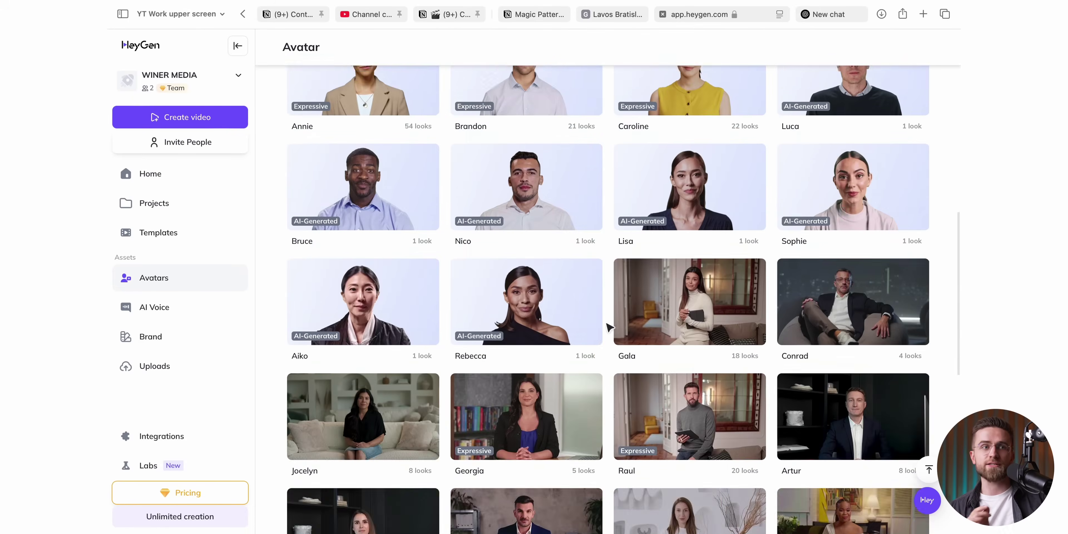
pyautogui.scroll(9, 608, 328)
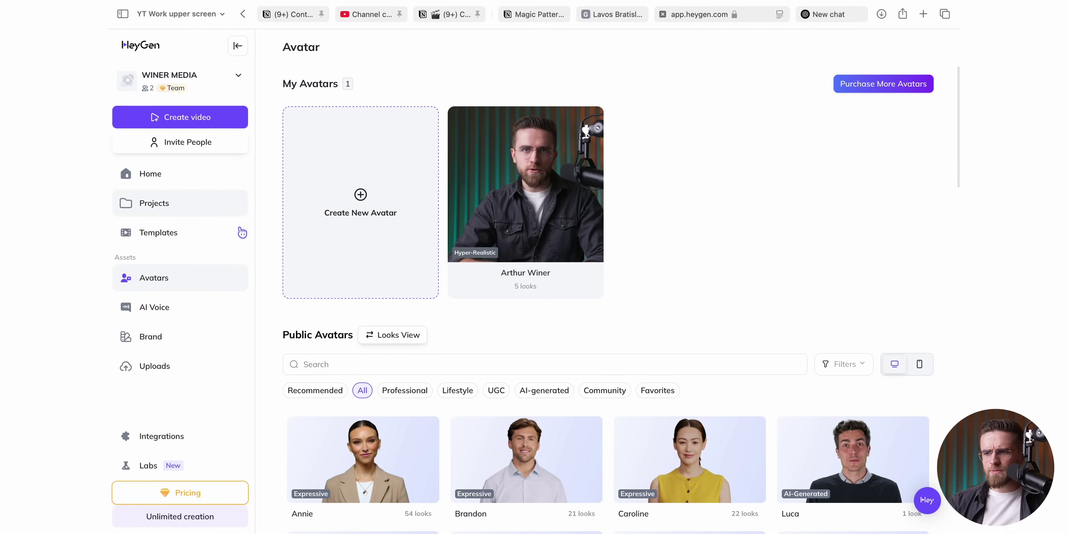
pyautogui.click(499, 394)
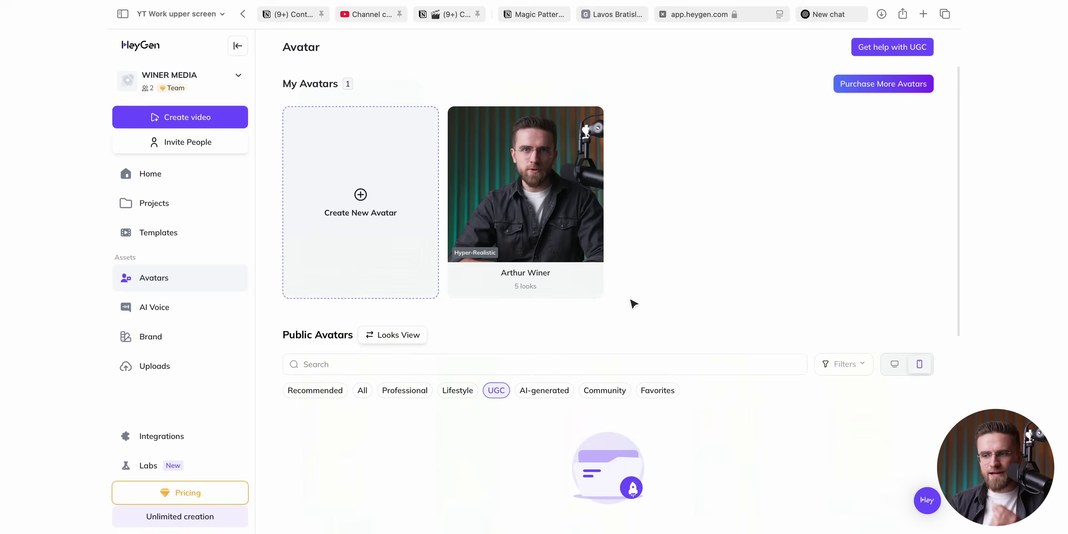
pyautogui.scroll(-5, 634, 304)
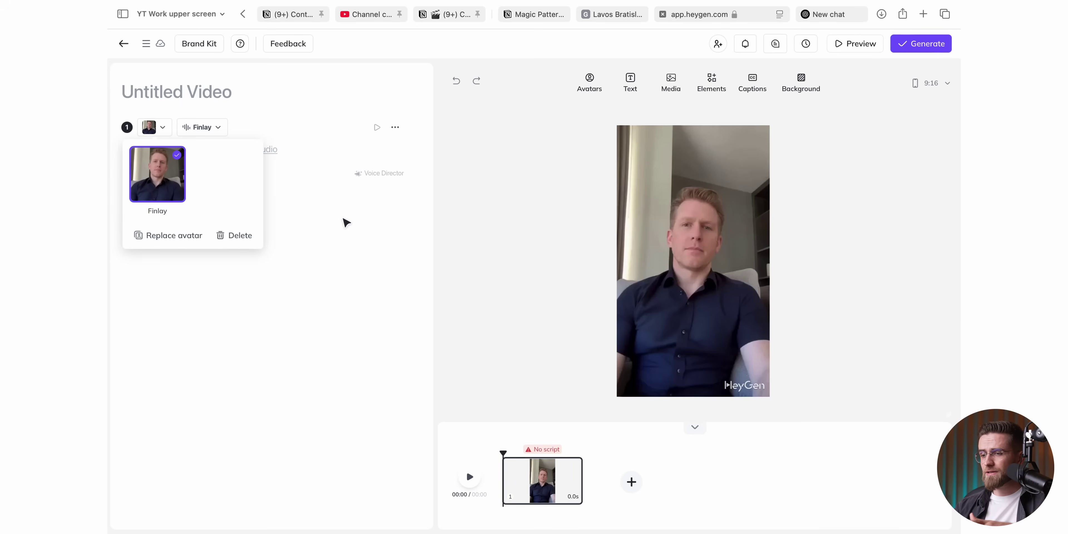
# Paste the AI Master promo script into the Finlay scene and set the render to 4k at 30 fps.
pyautogui.click(346, 222)
pyautogui.write("Hello! I just wanted to say that i am tired of people not knowing where and how to learn AI. There's only one place for it - AI Master")
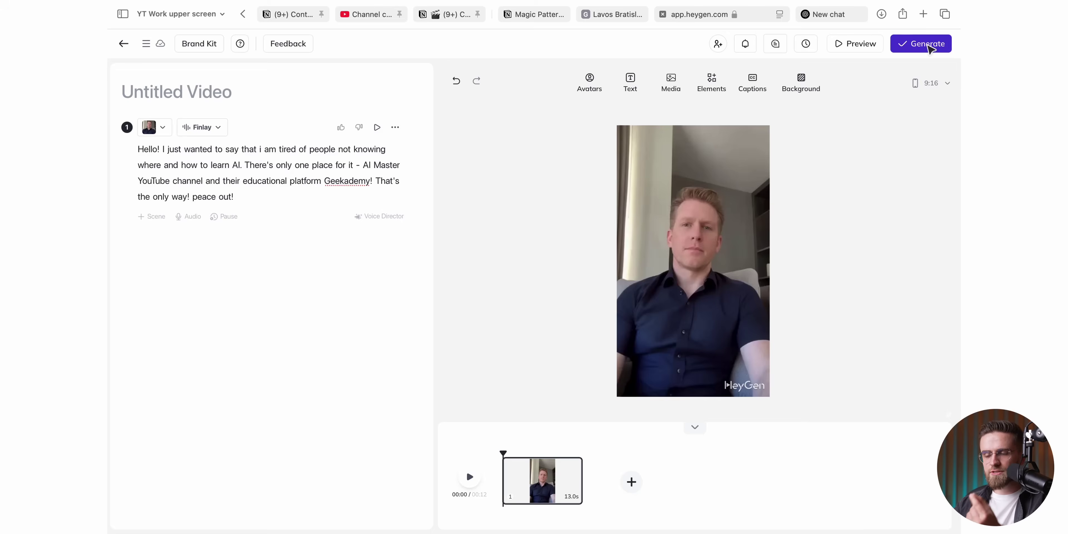
pyautogui.click(928, 45)
pyautogui.click(595, 265)
pyautogui.click(475, 310)
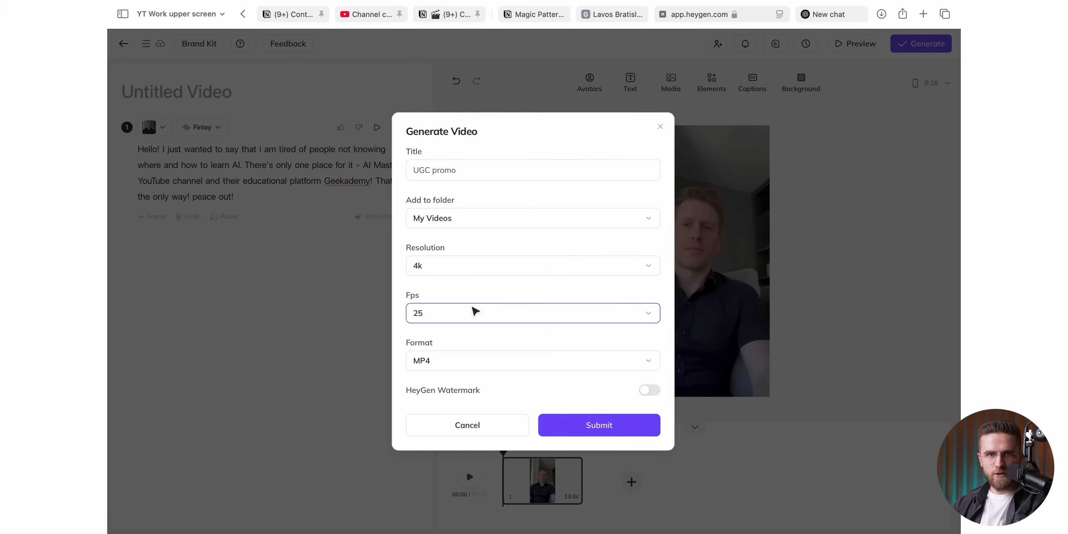
pyautogui.click(475, 313)
pyautogui.click(515, 365)
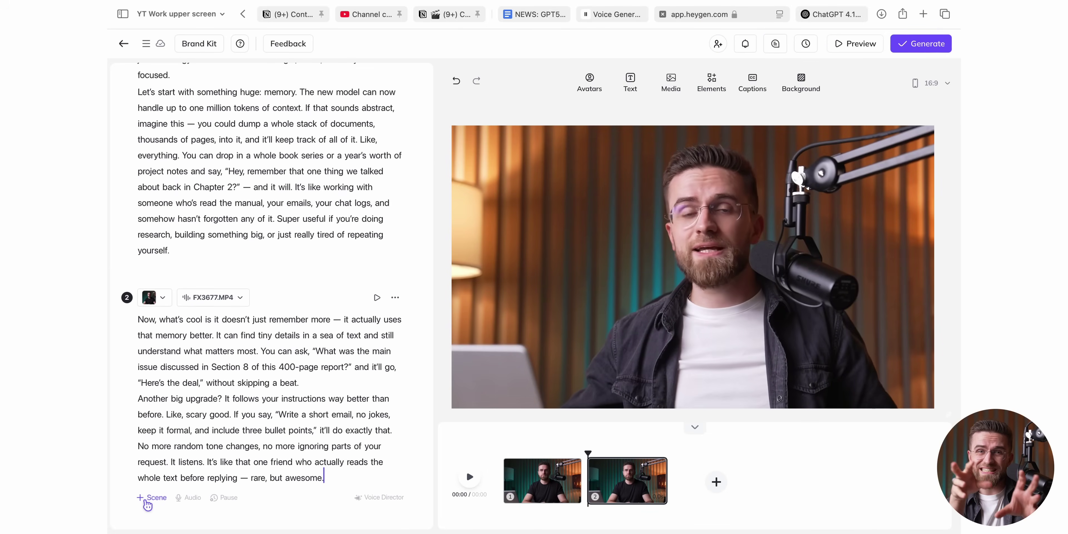
# Add a third scene and select the next two script paragraphs in ChatGPT.
pyautogui.click(152, 498)
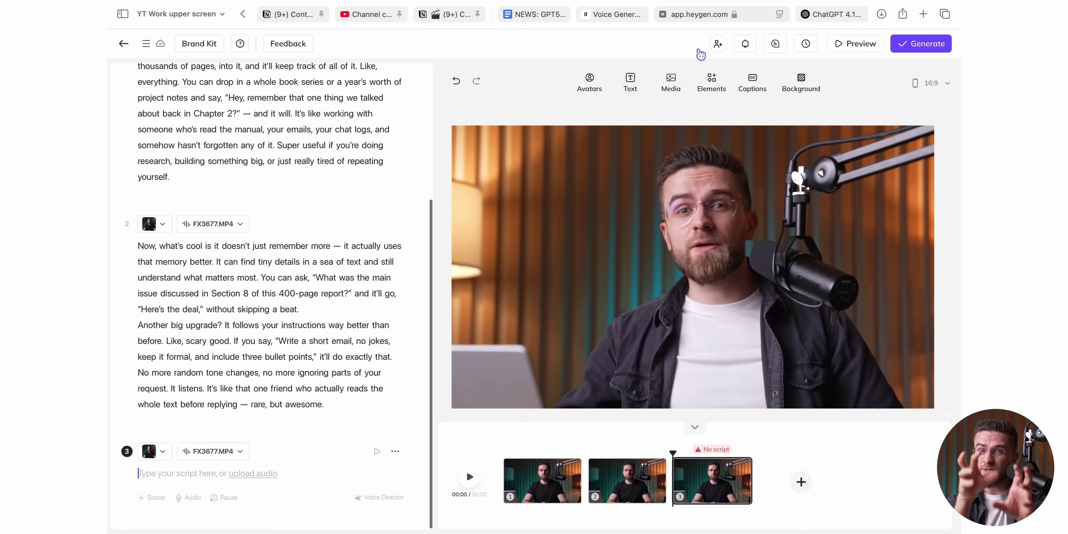
pyautogui.click(833, 15)
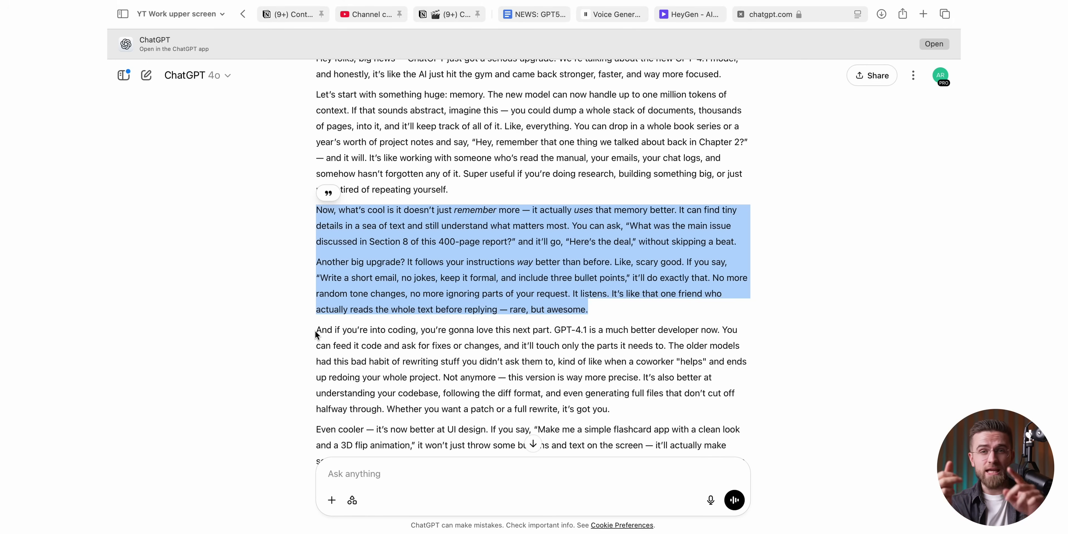
pyautogui.moveTo(315, 335); pyautogui.dragTo(496, 376)
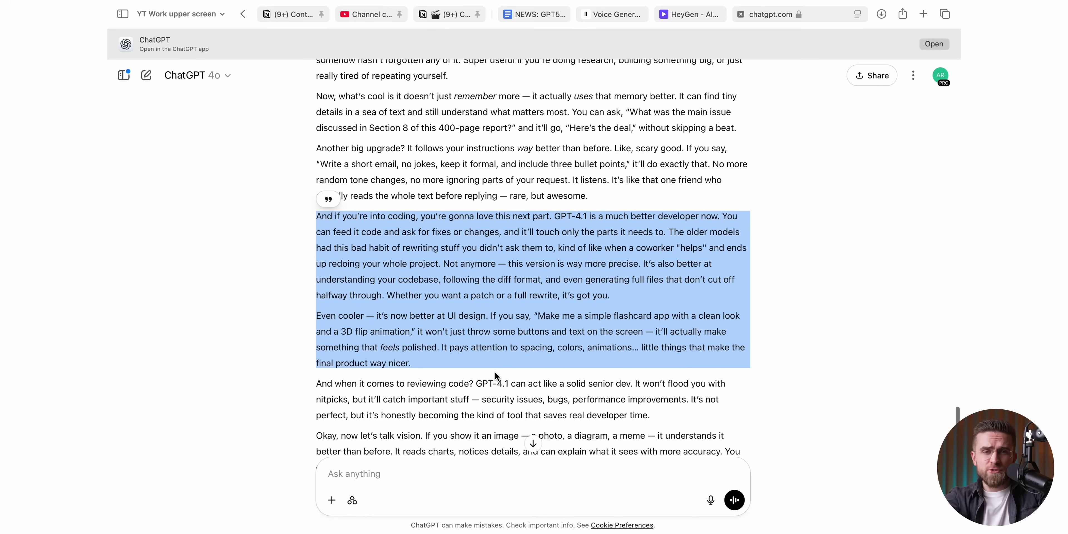
pyautogui.click(703, 14)
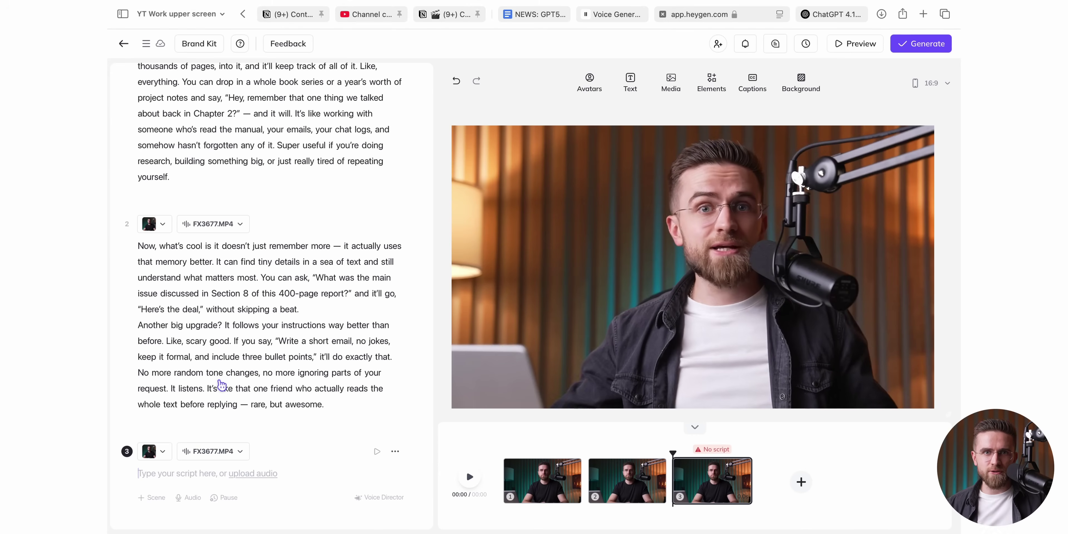